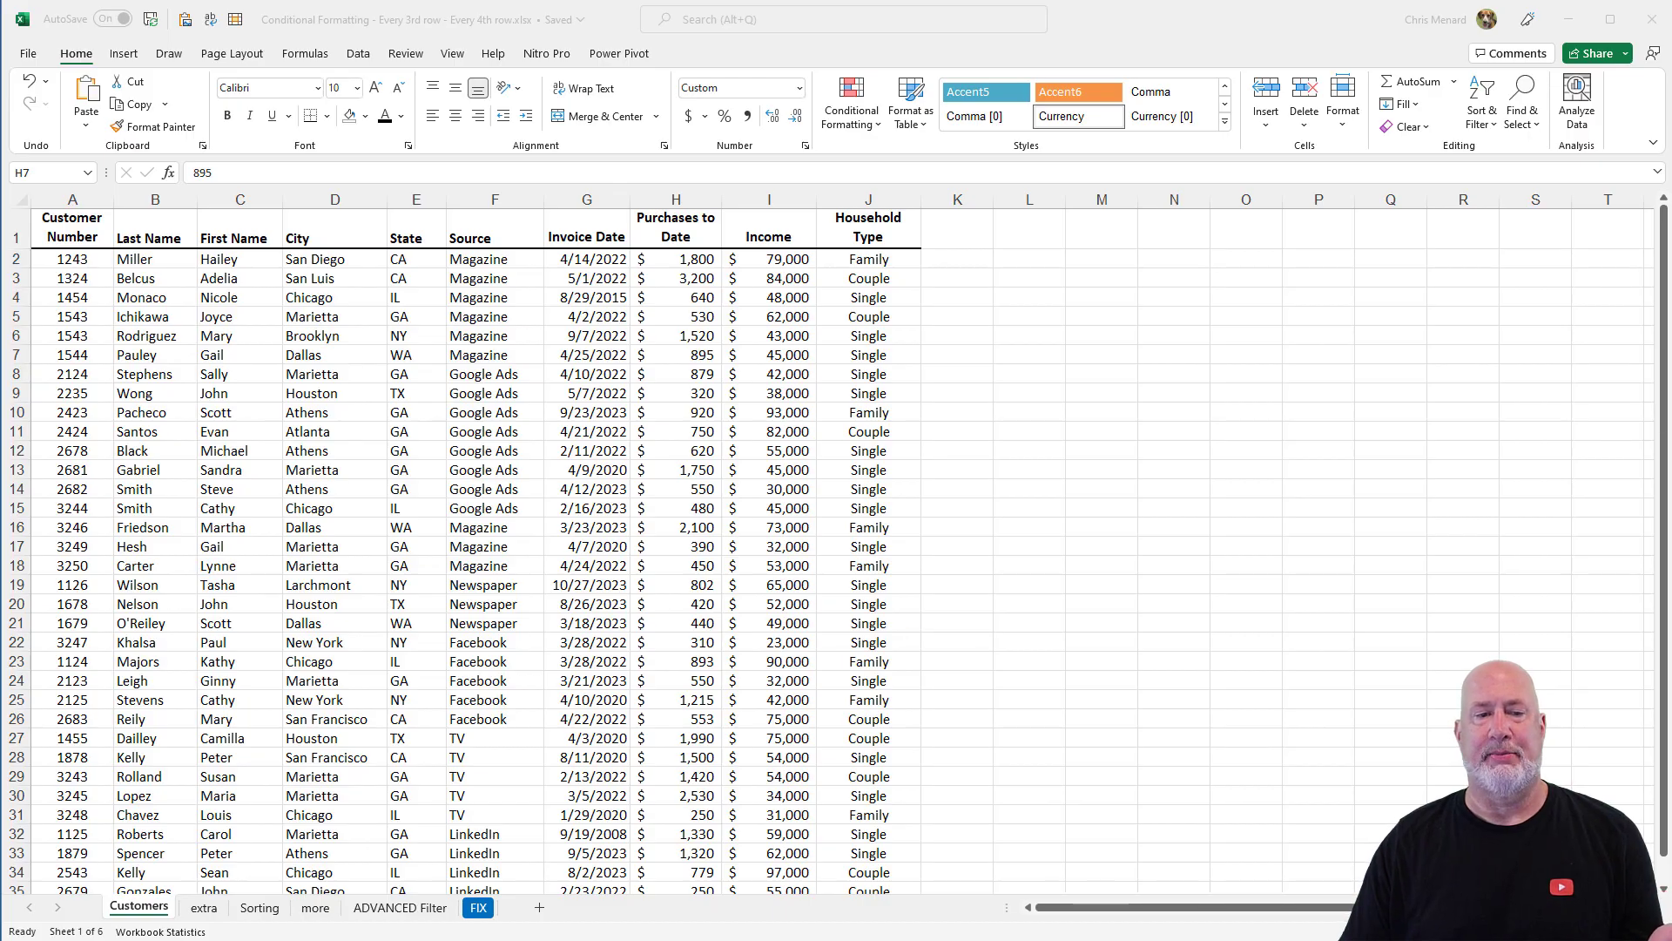
- Select the customer table from A2 across all columns and down to the last row
left_click(70, 261)
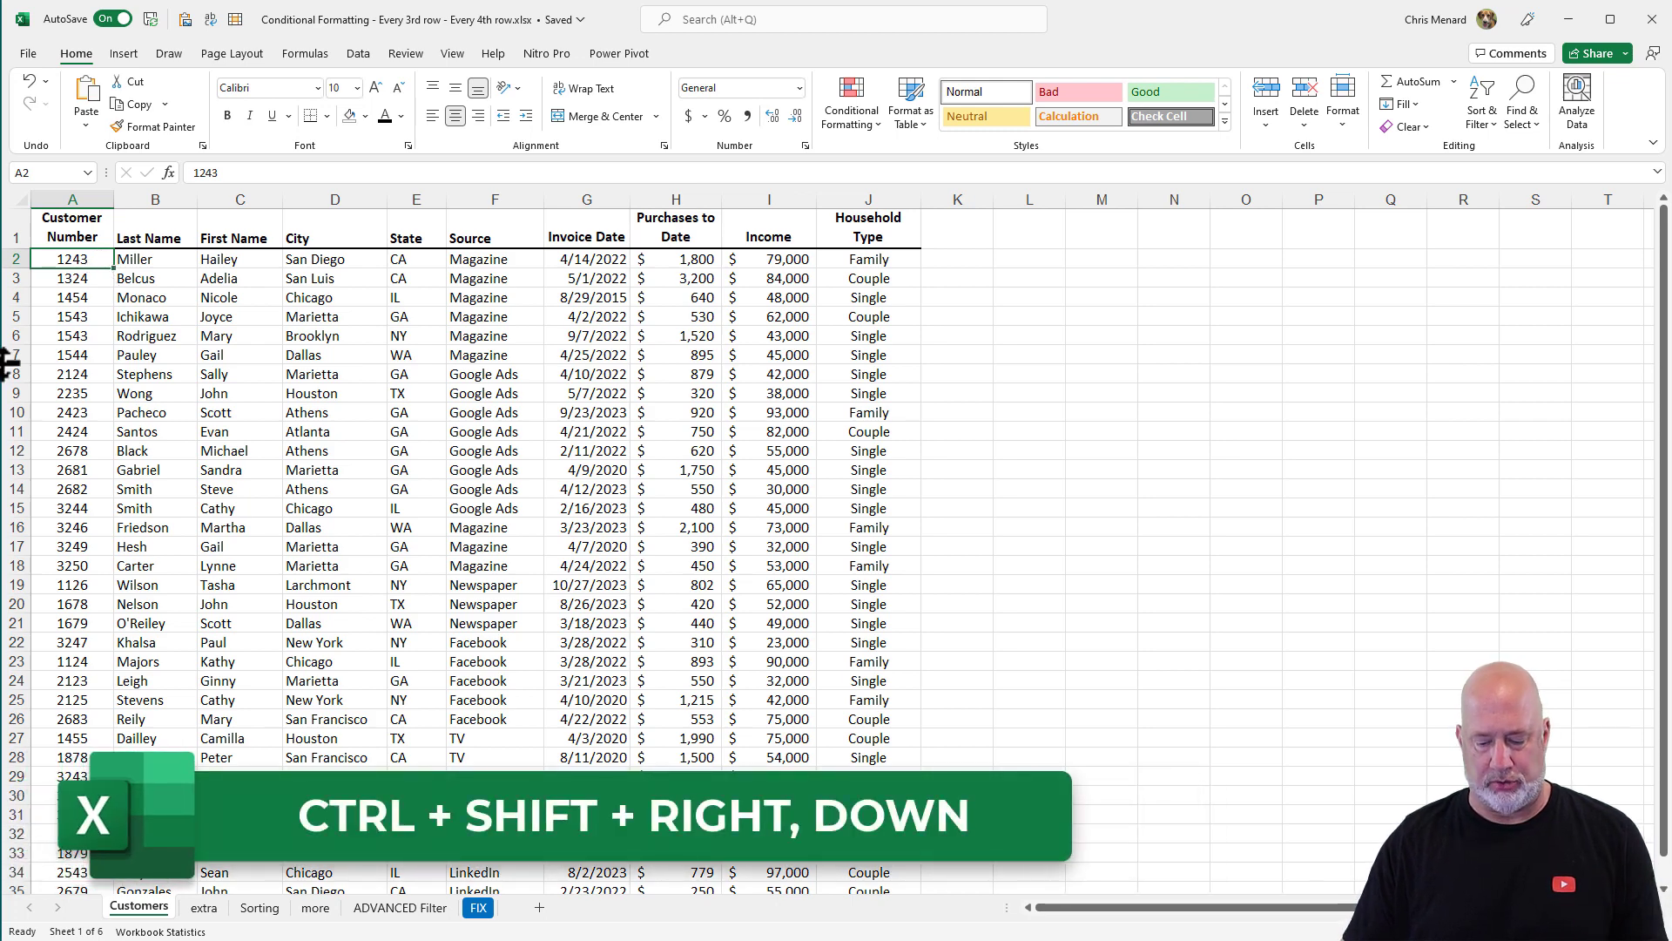
key("ctrl+shift+Right")
key("ctrl+shift+Down")
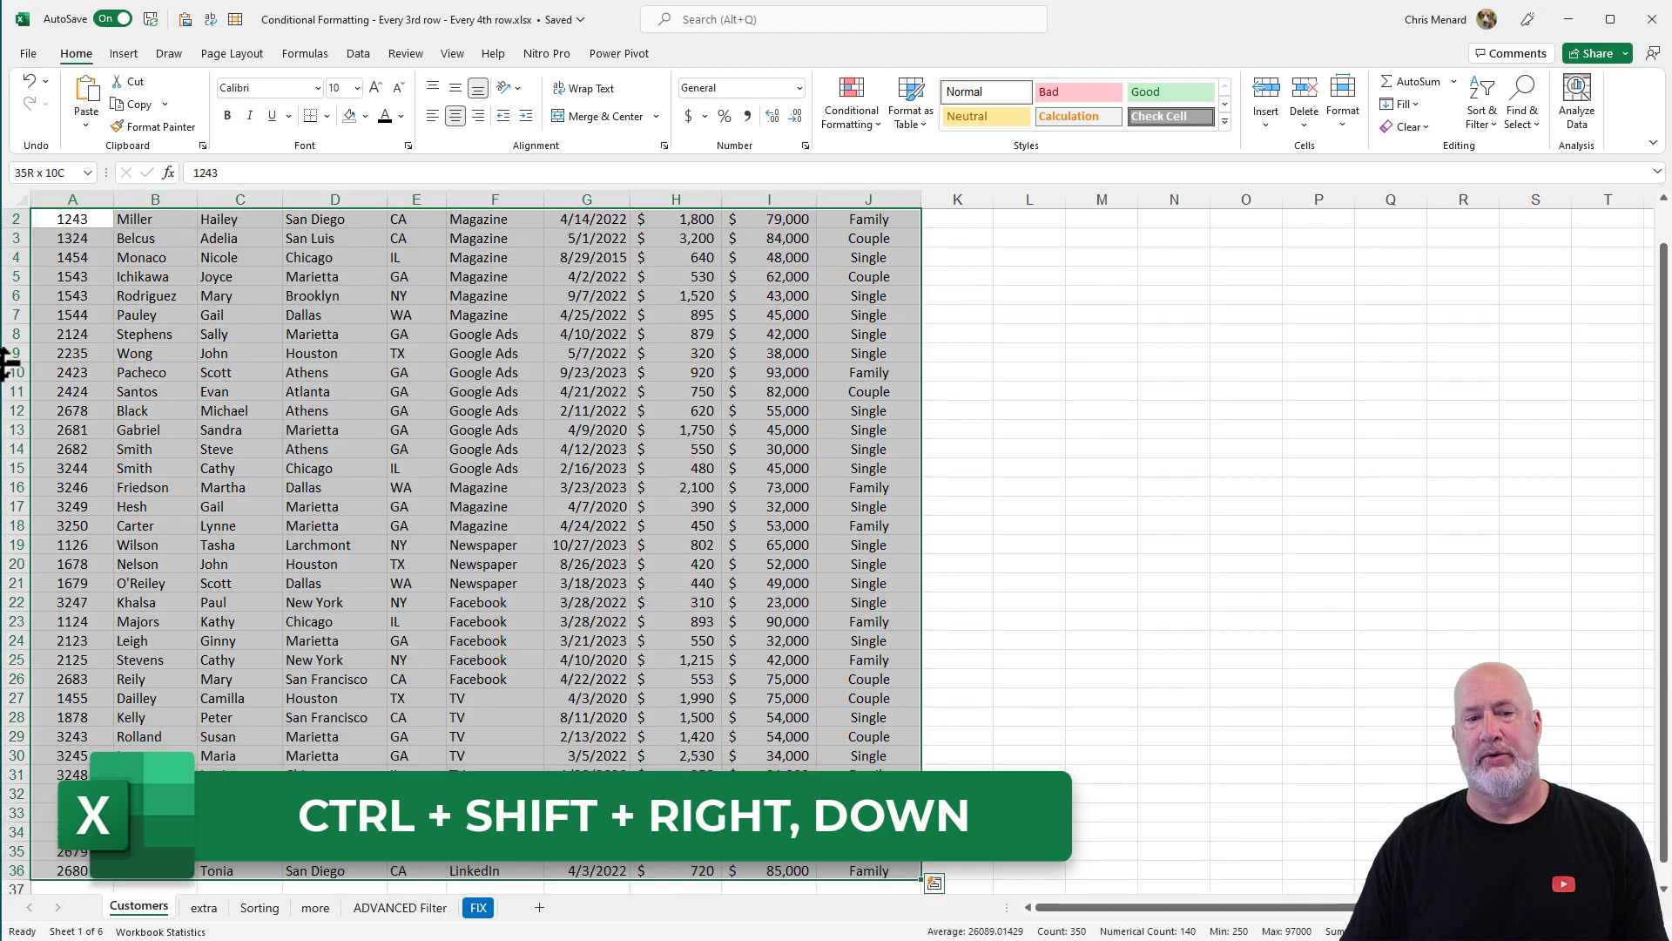
scroll(96, 387, "up", 1)
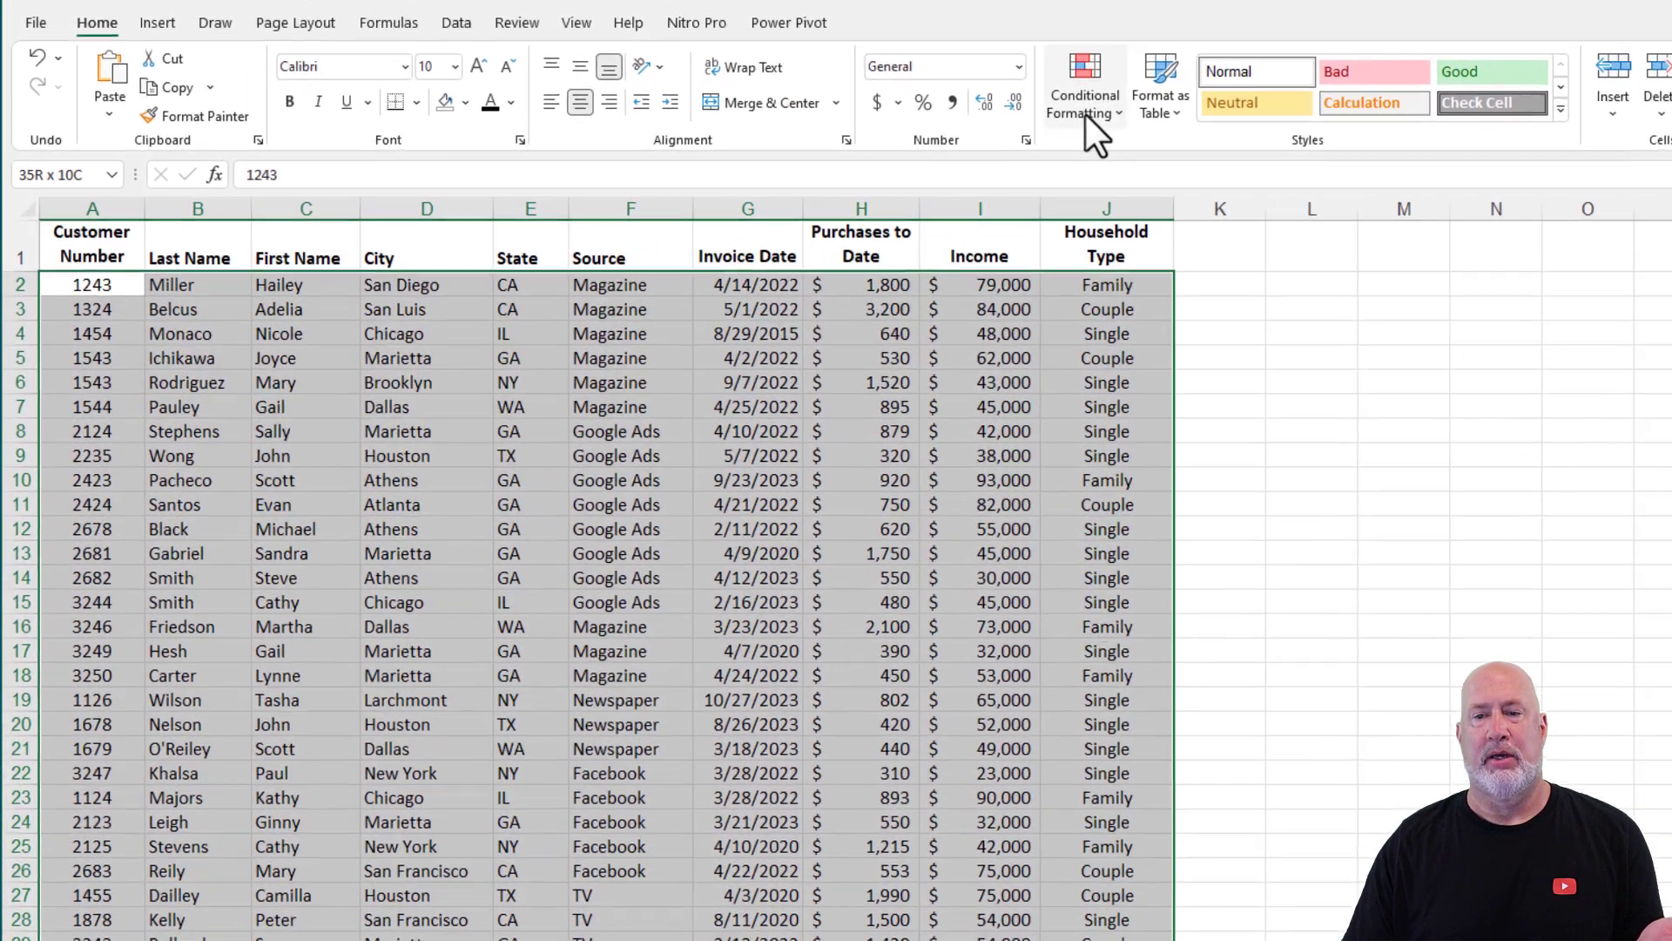
- Start a new formula-based conditional formatting rule with the formula =mod(row(),3)=1
left_click(916, 103)
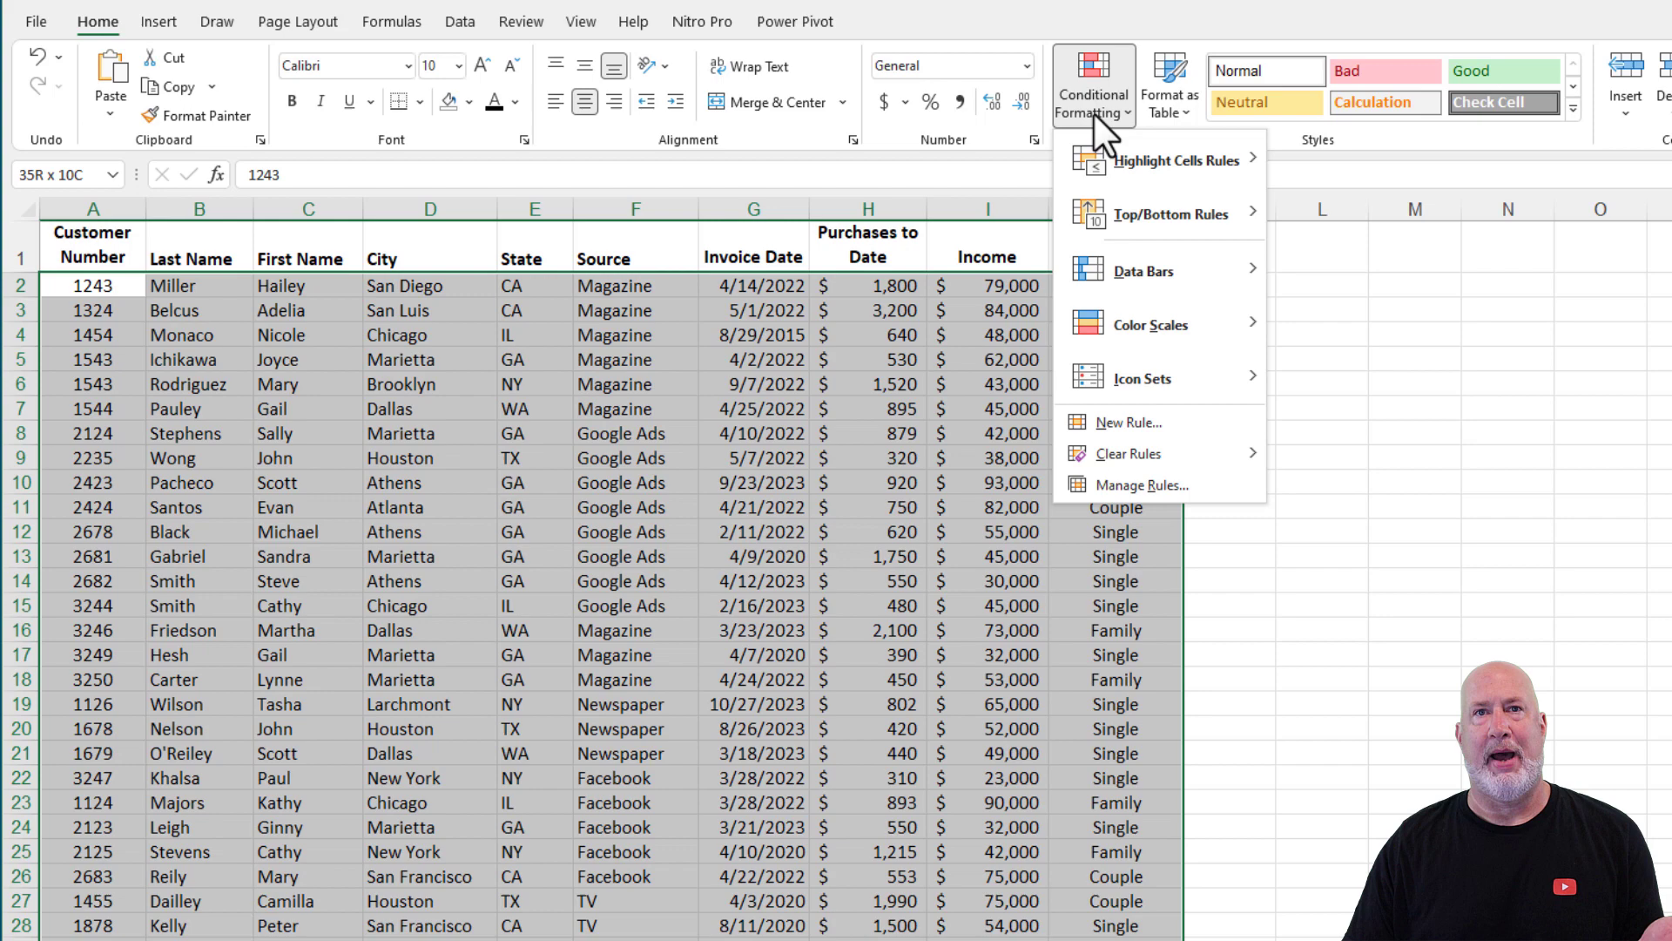
left_click(1132, 425)
left_click_drag(601, 216, 474, 368)
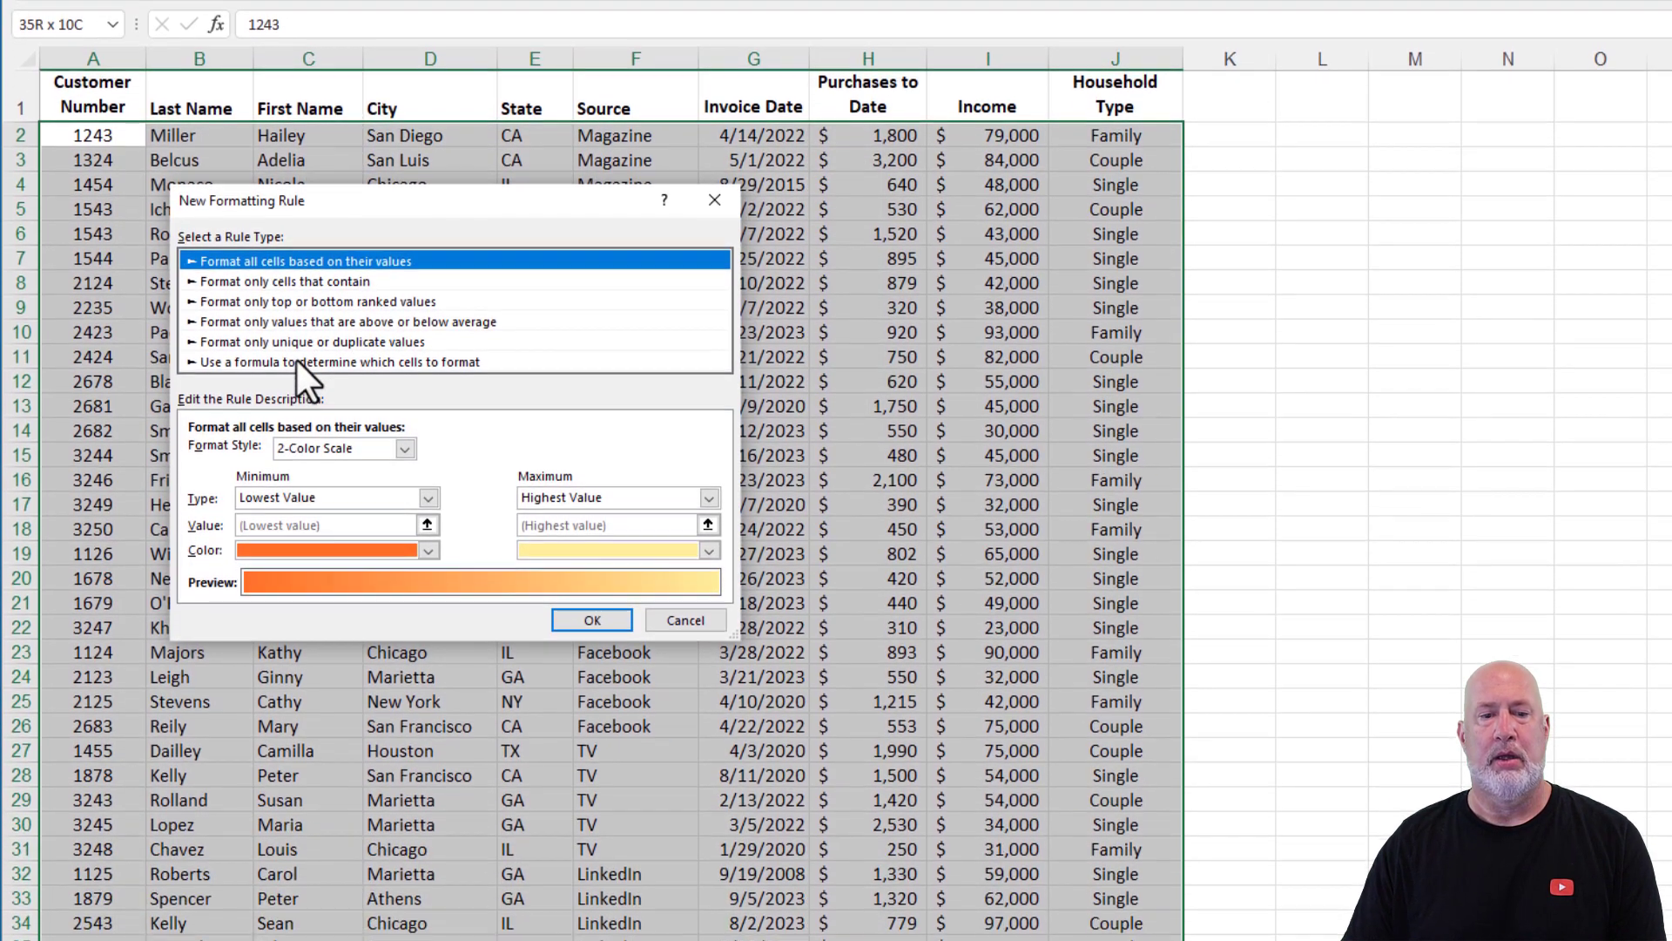
left_click(295, 510)
left_click(284, 450)
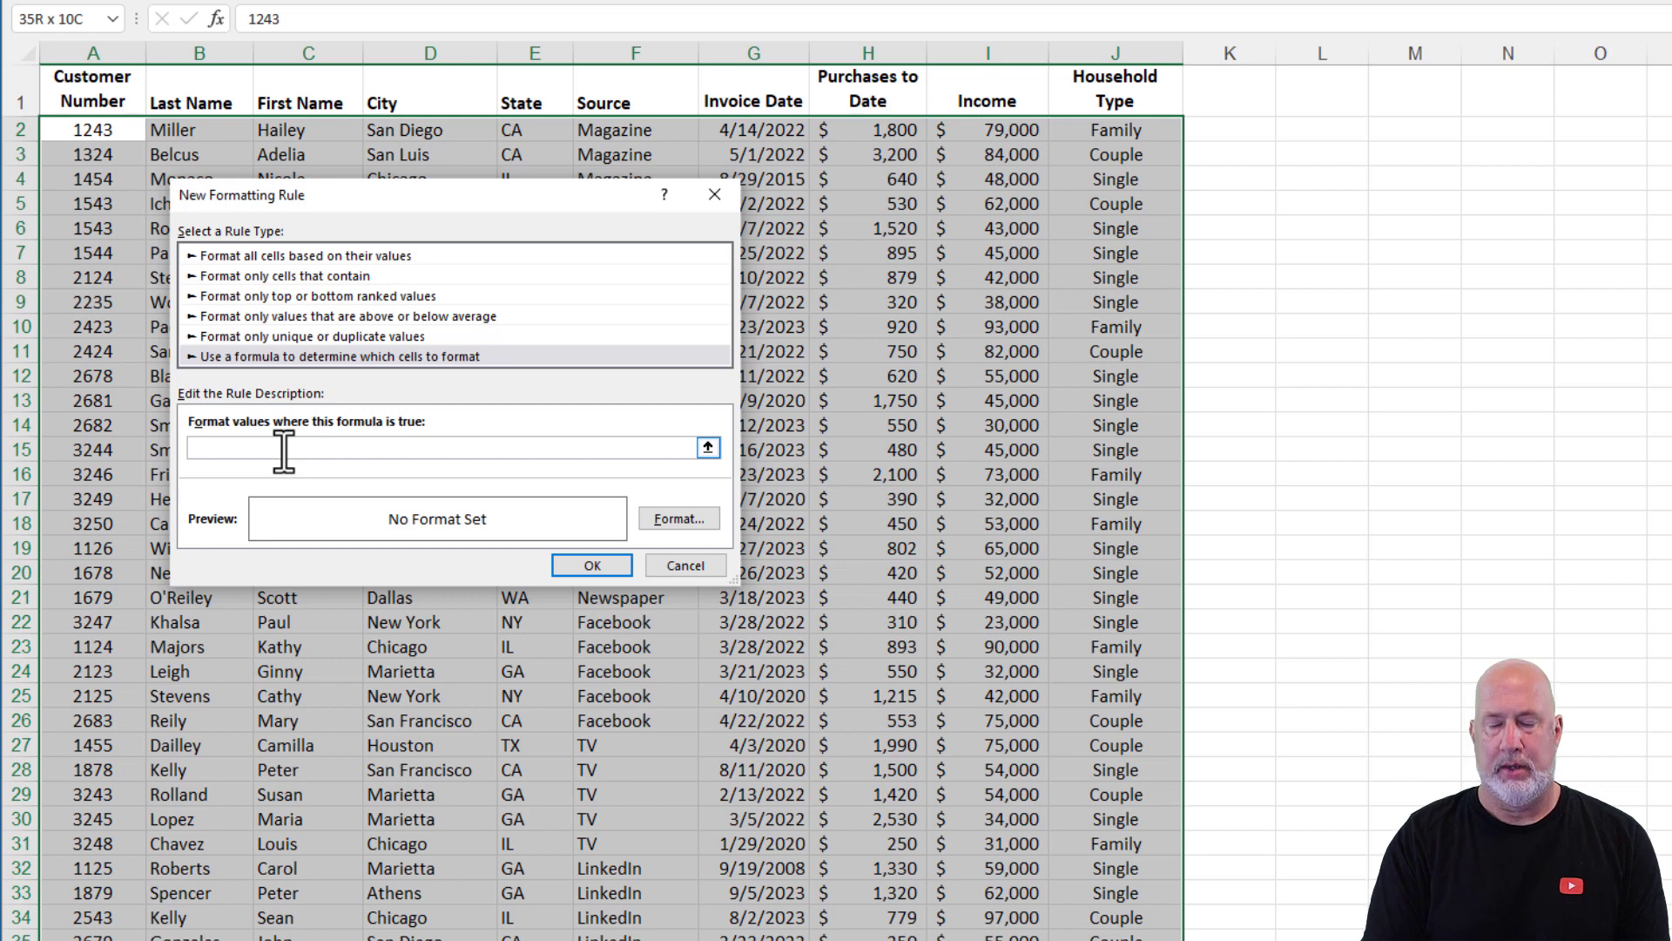
type("=mod")
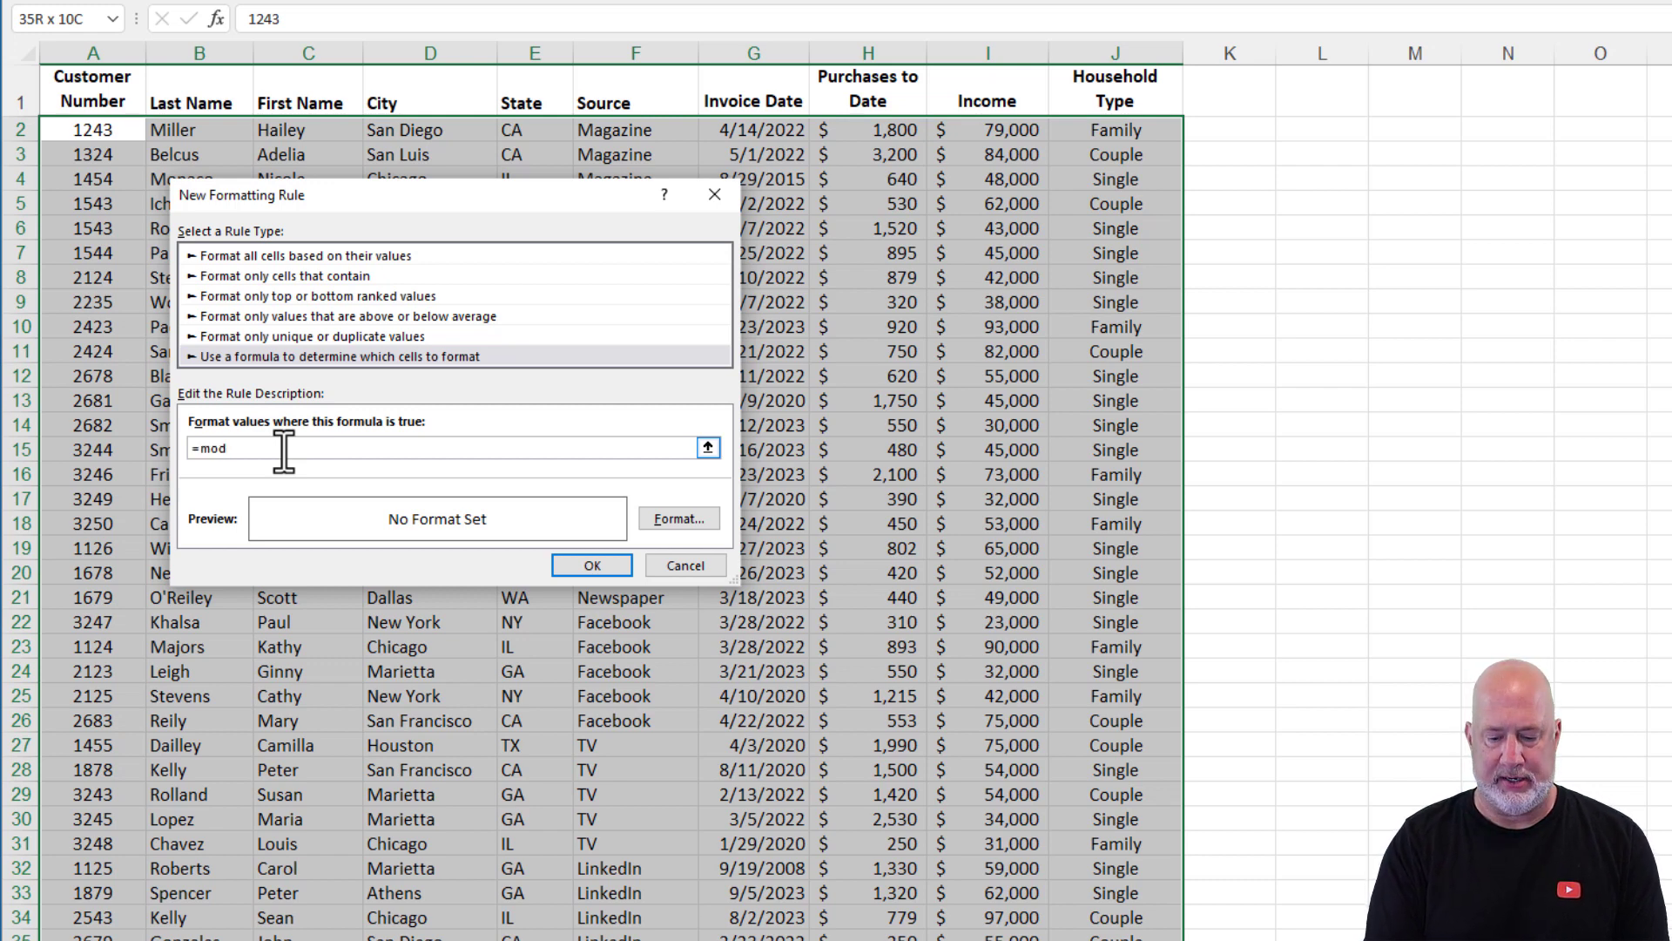
type("(row()")
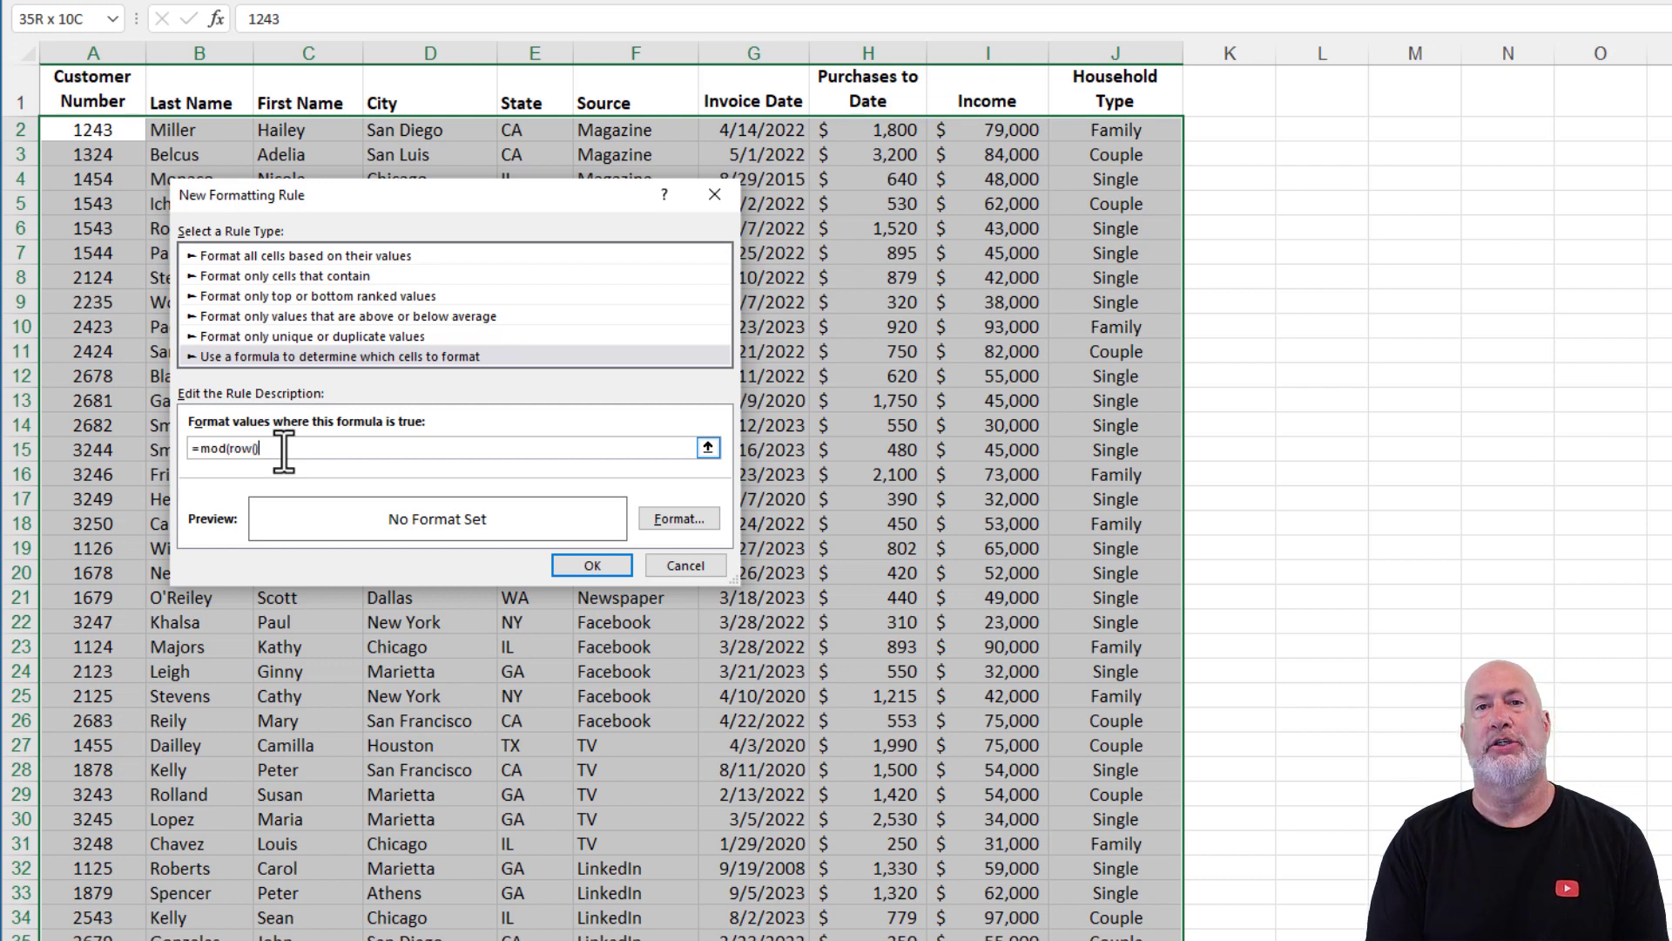
type(",")
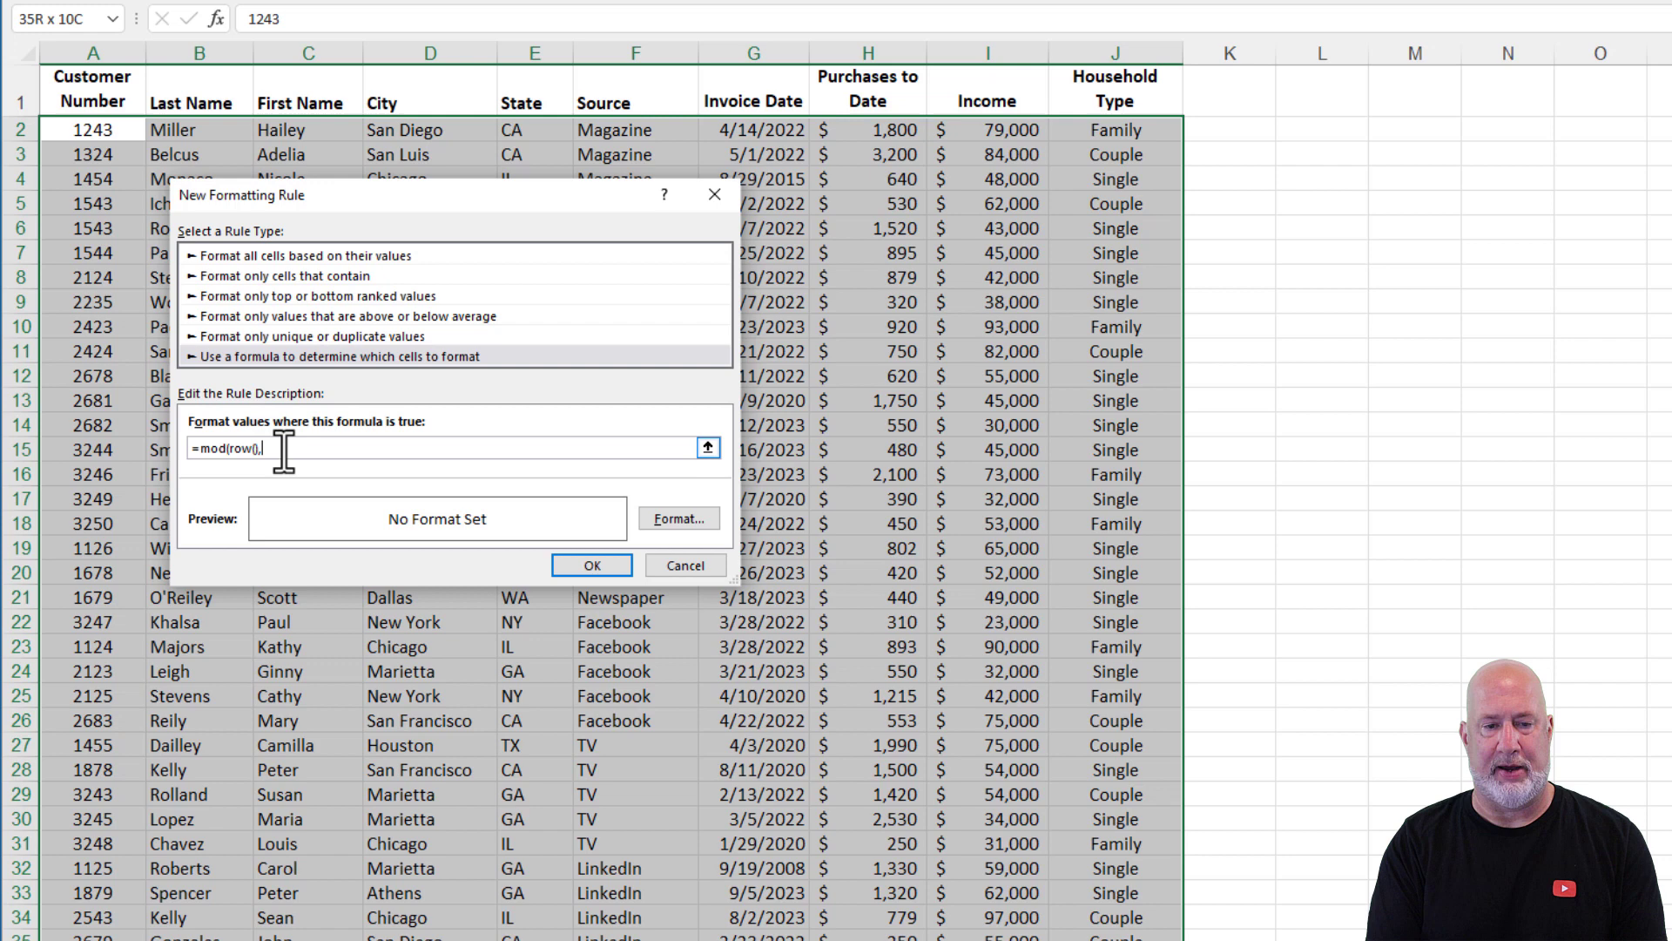
type("3)")
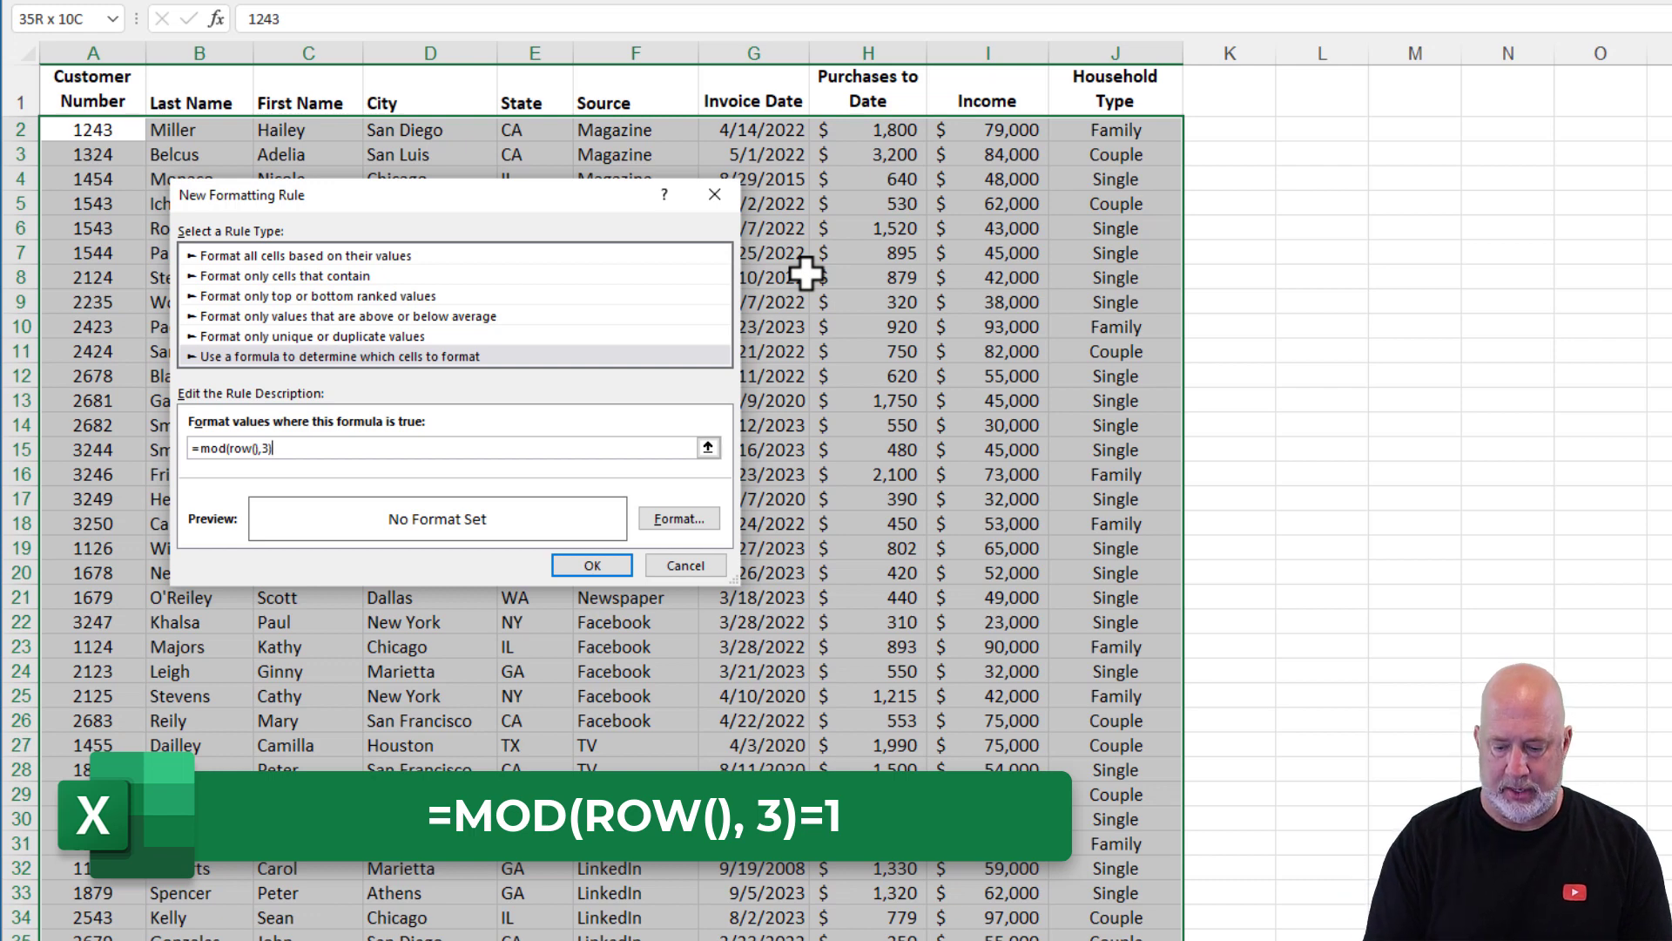
type("=1")
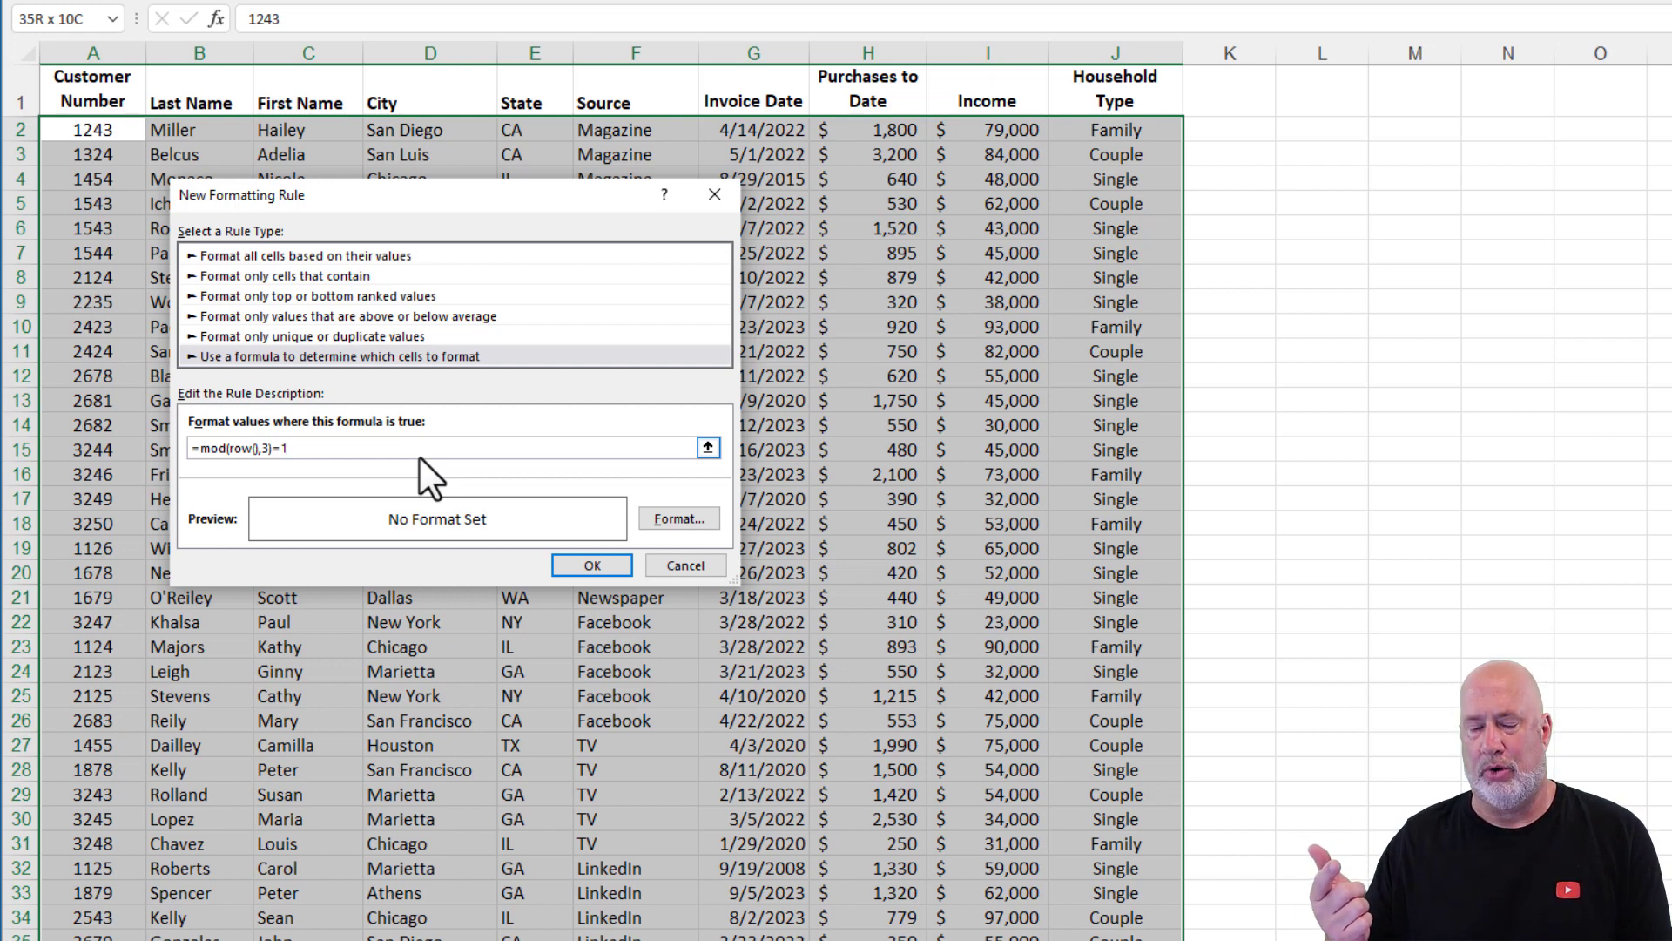
- Give the =mod(row(),3)=1 rule a light green fill and apply it to the table
left_click(679, 519)
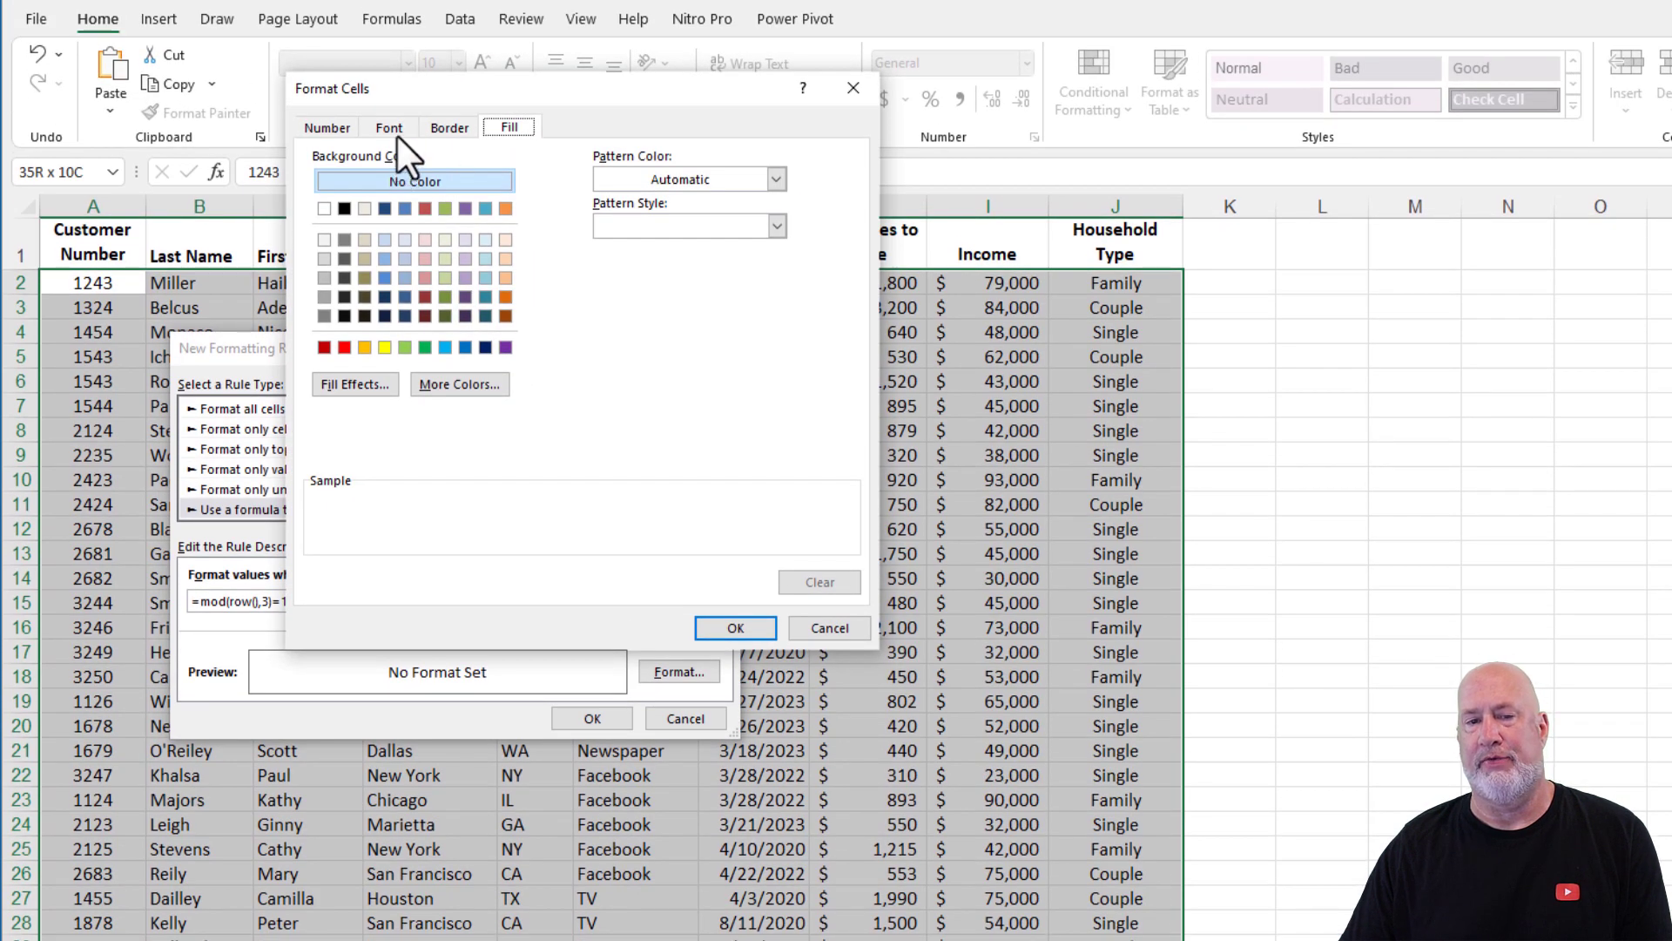
left_click(393, 128)
left_click(514, 132)
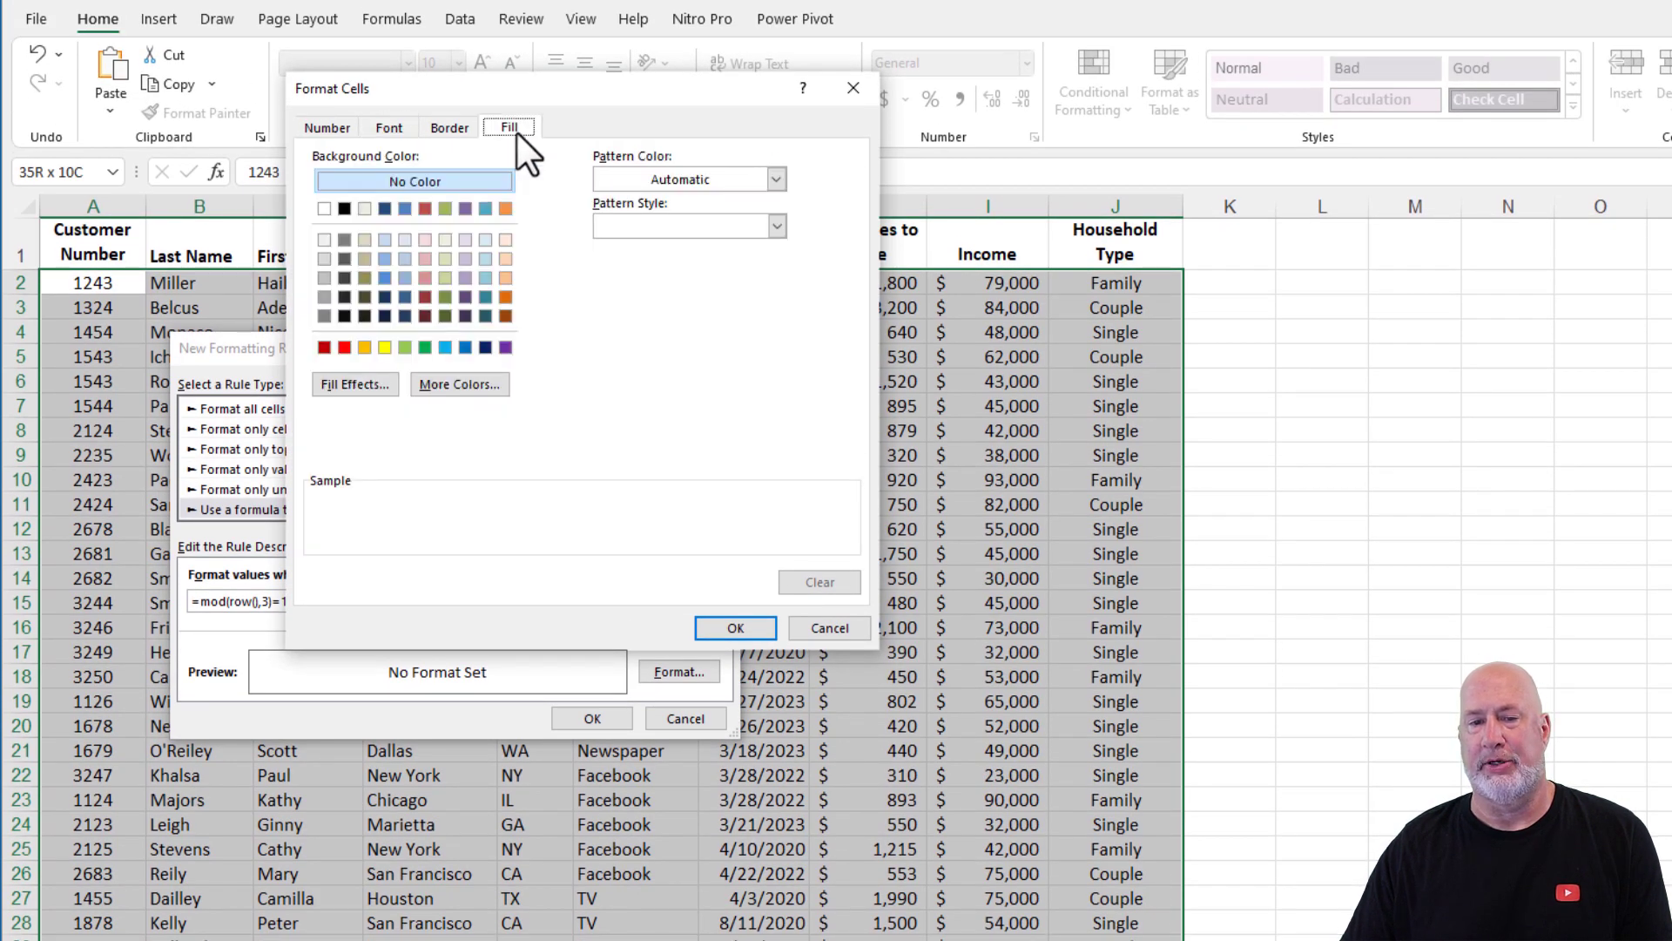
left_click(404, 347)
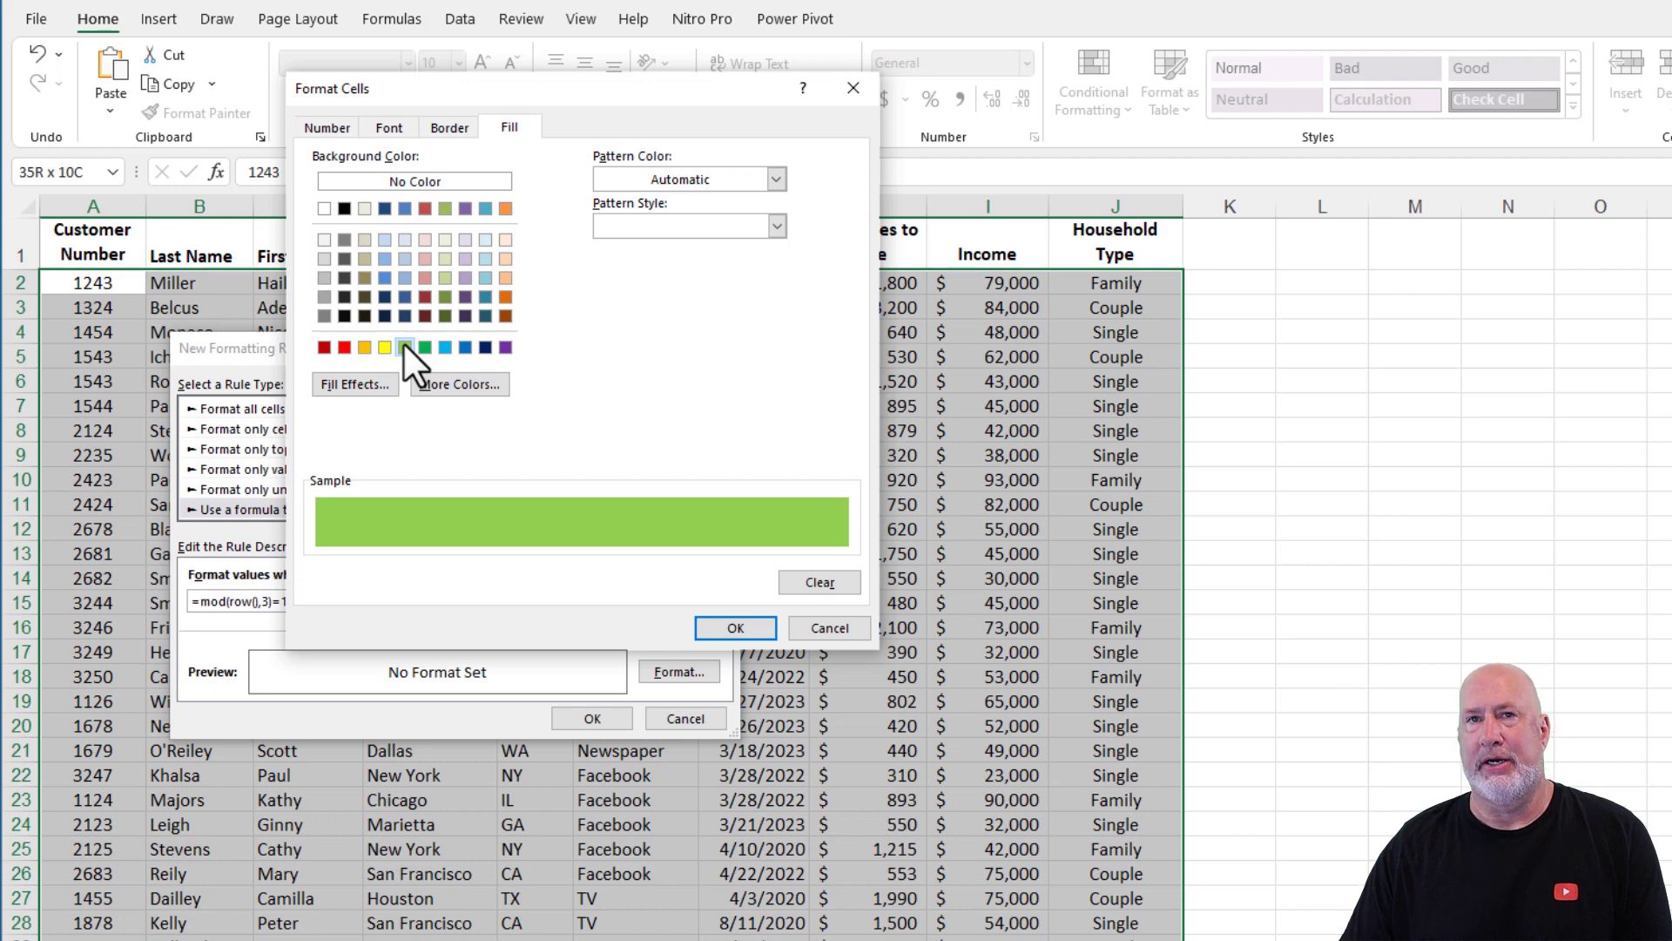
left_click(728, 625)
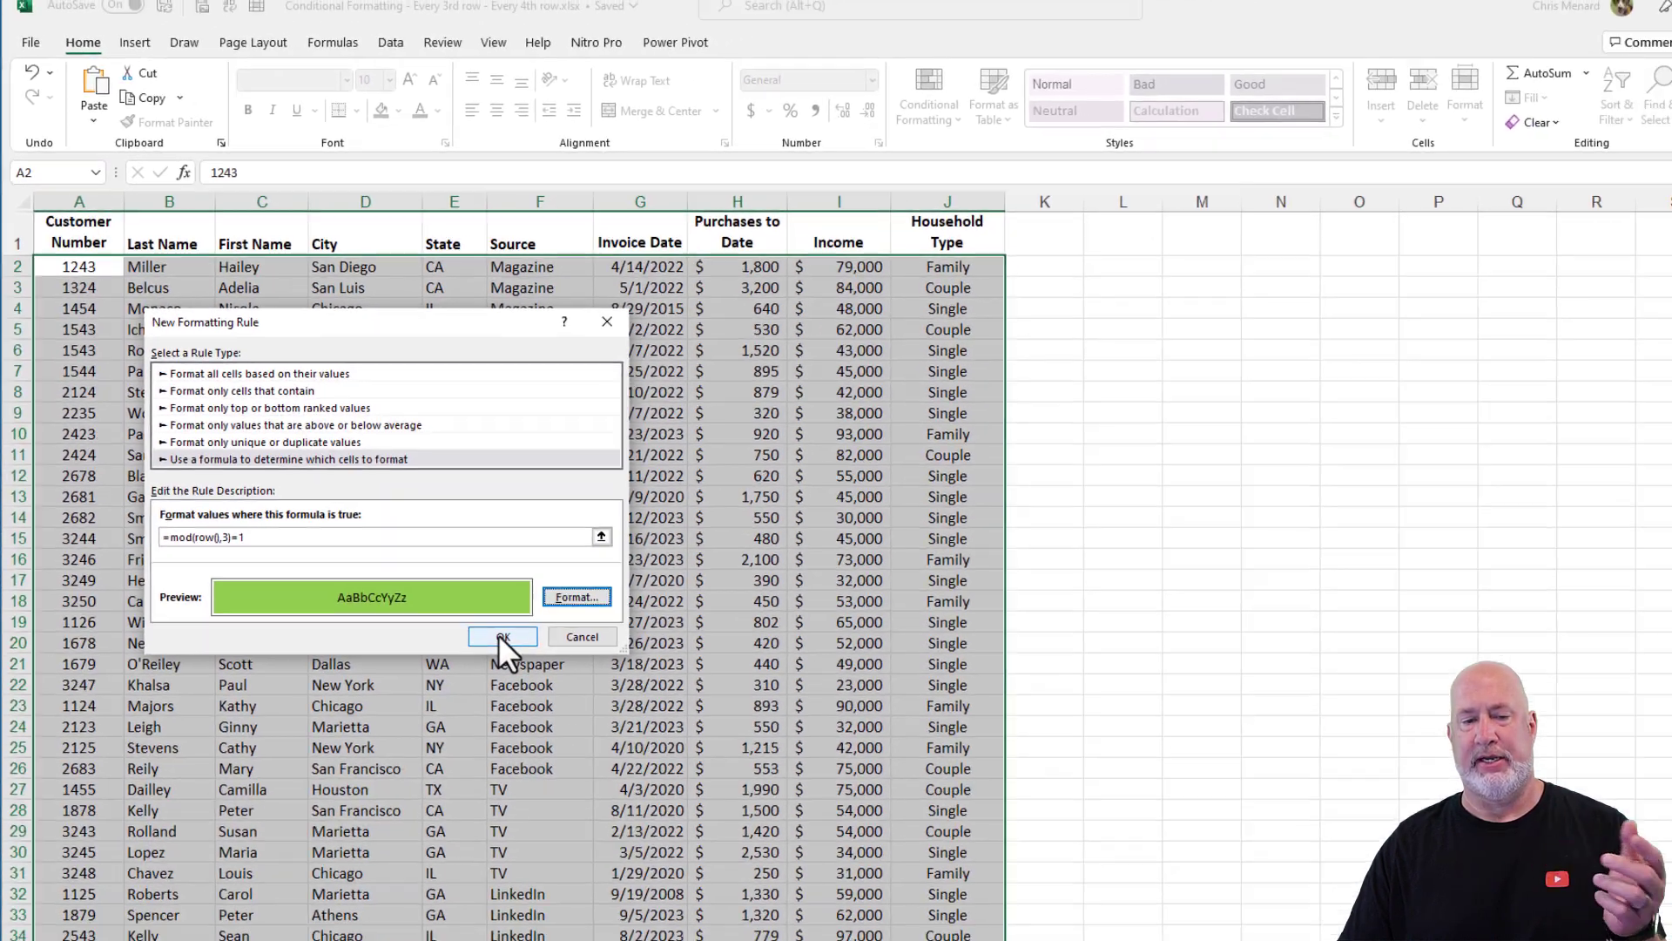
left_click(589, 716)
left_click(402, 373)
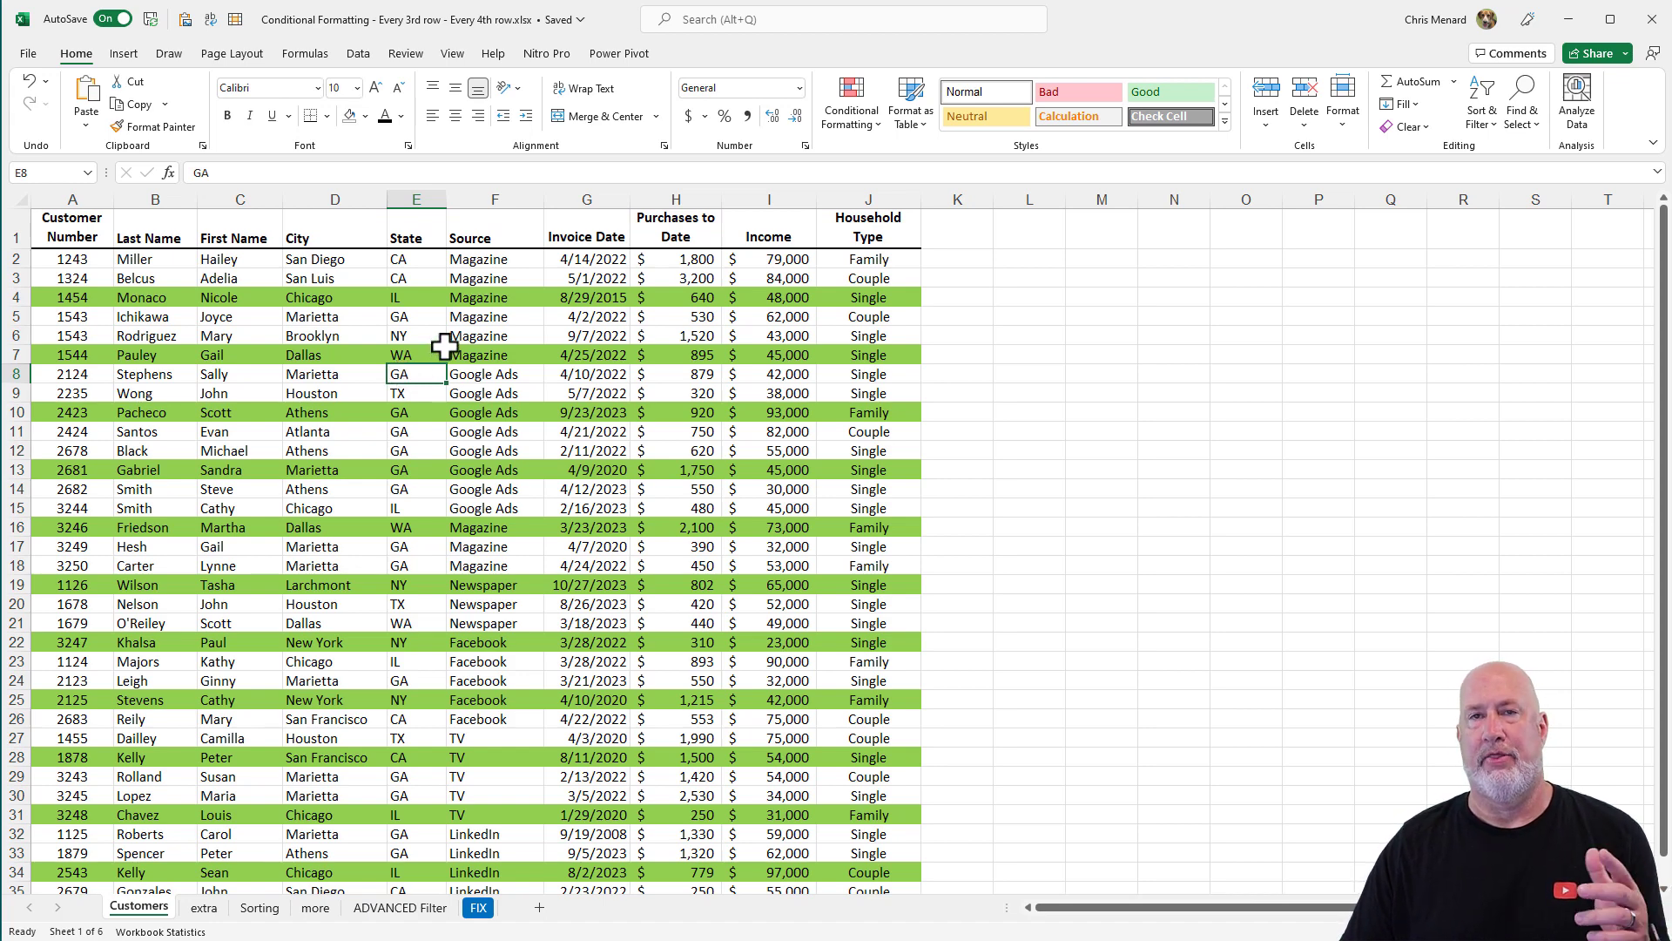
- Edit the rule's divisor from 3 to 4, giving =MOD(ROW(),4)=1, and apply it to $A$2:$J$36
left_click(851, 120)
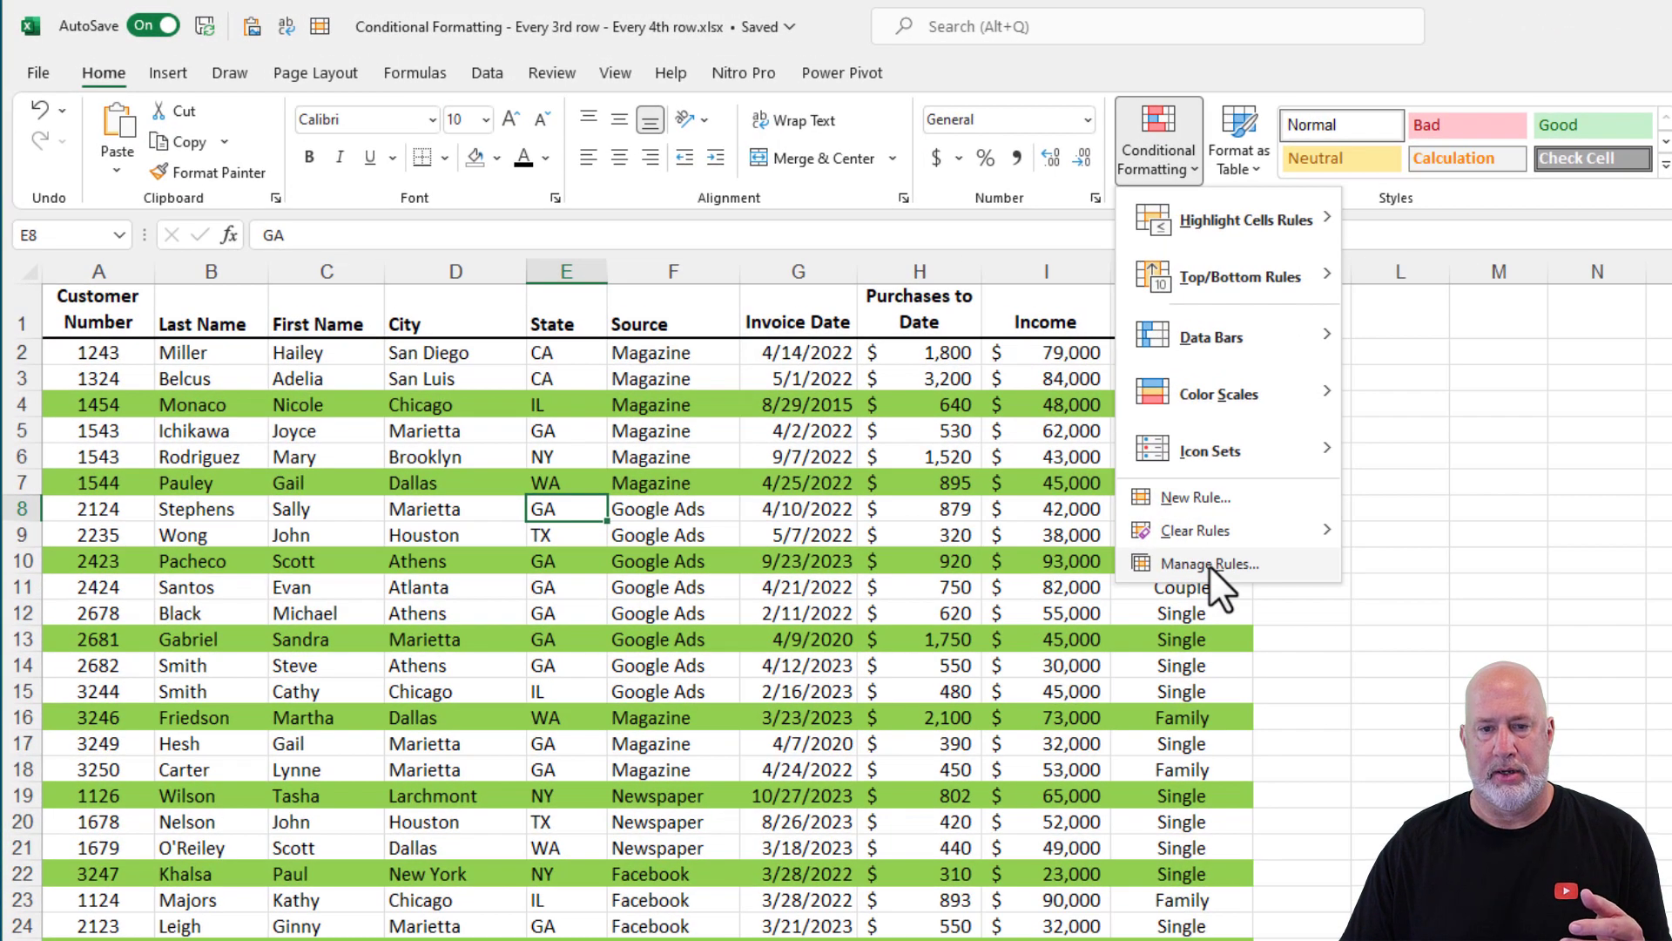
left_click(887, 414)
left_click_drag(522, 460, 747, 285)
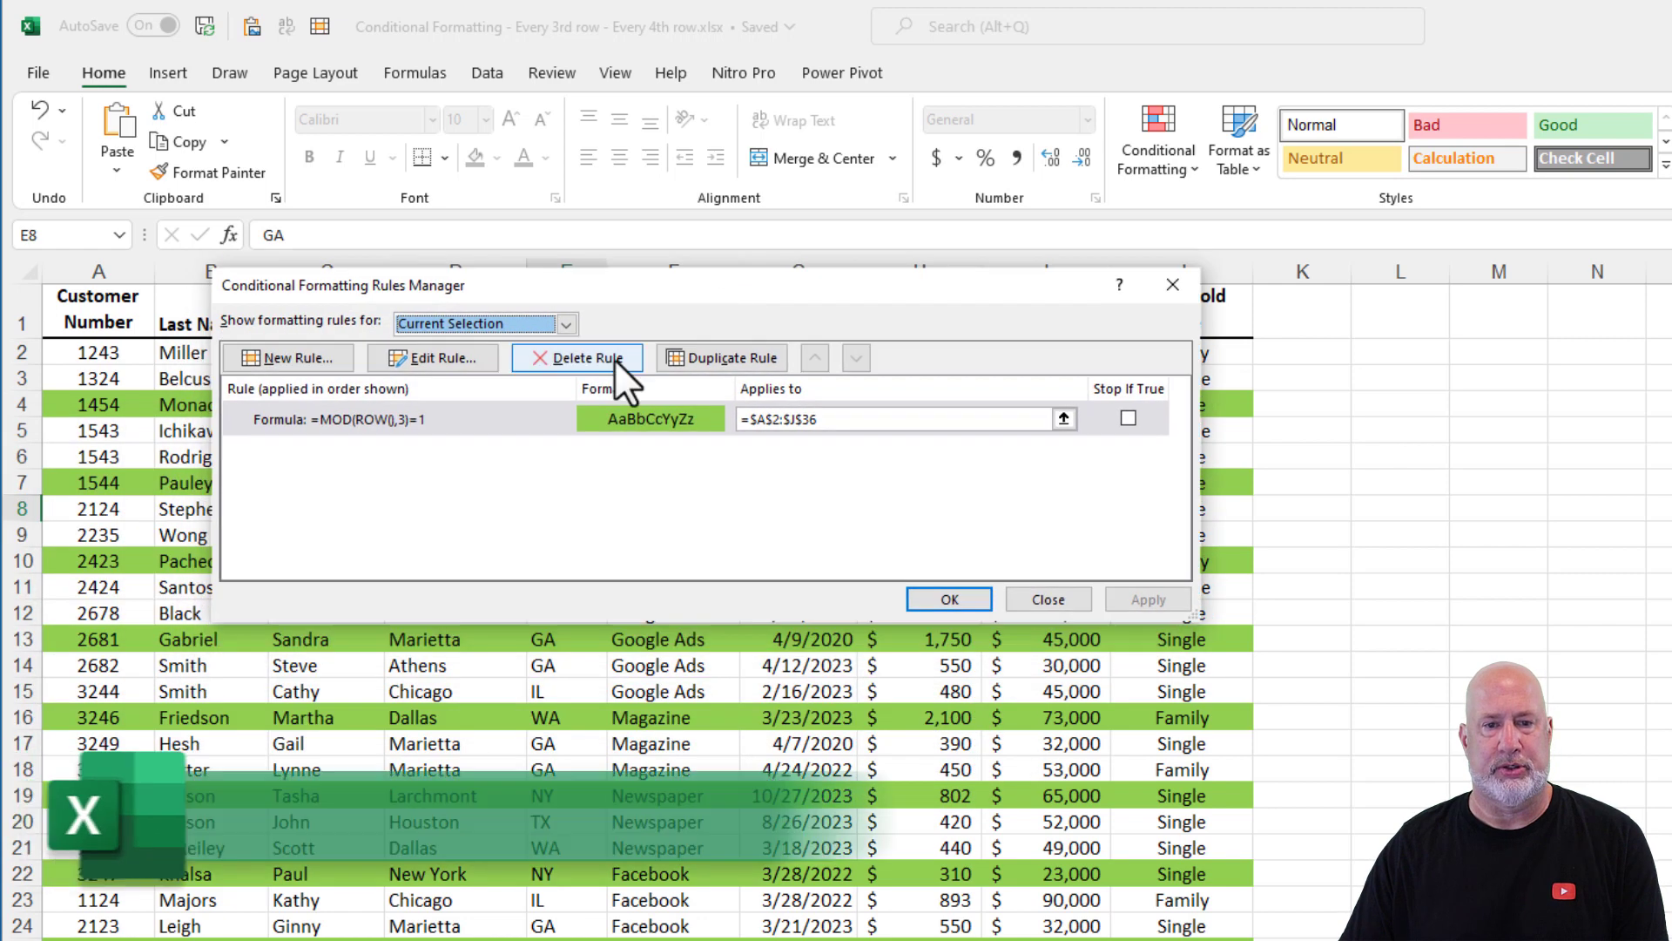
left_click(458, 361)
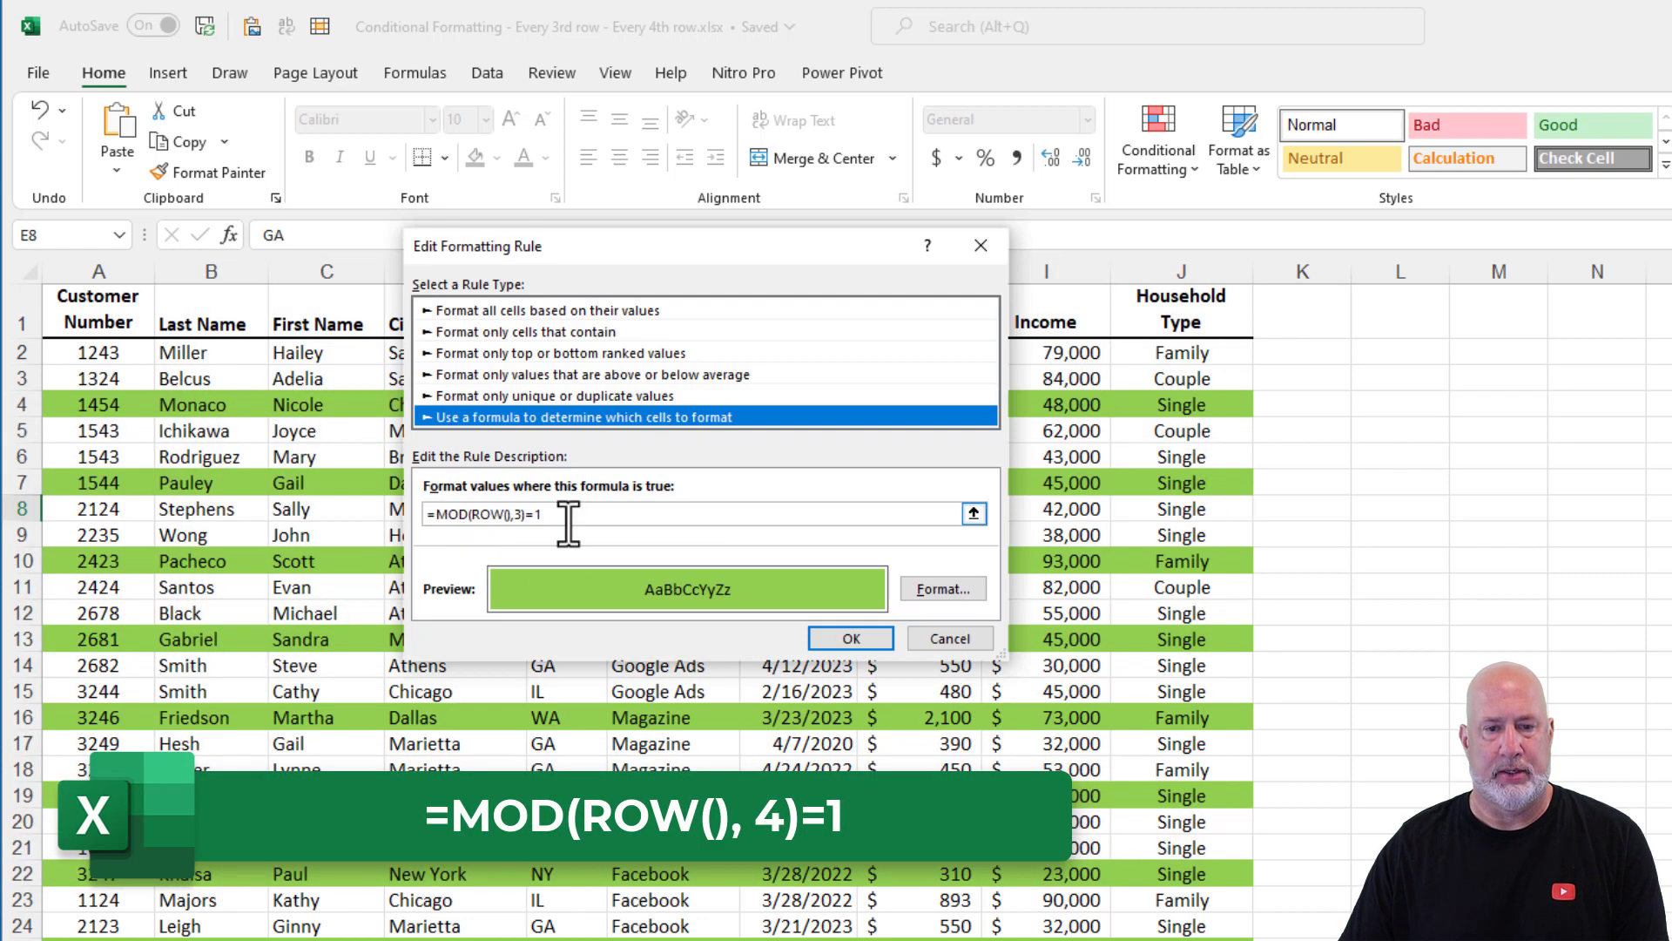
left_click(533, 514)
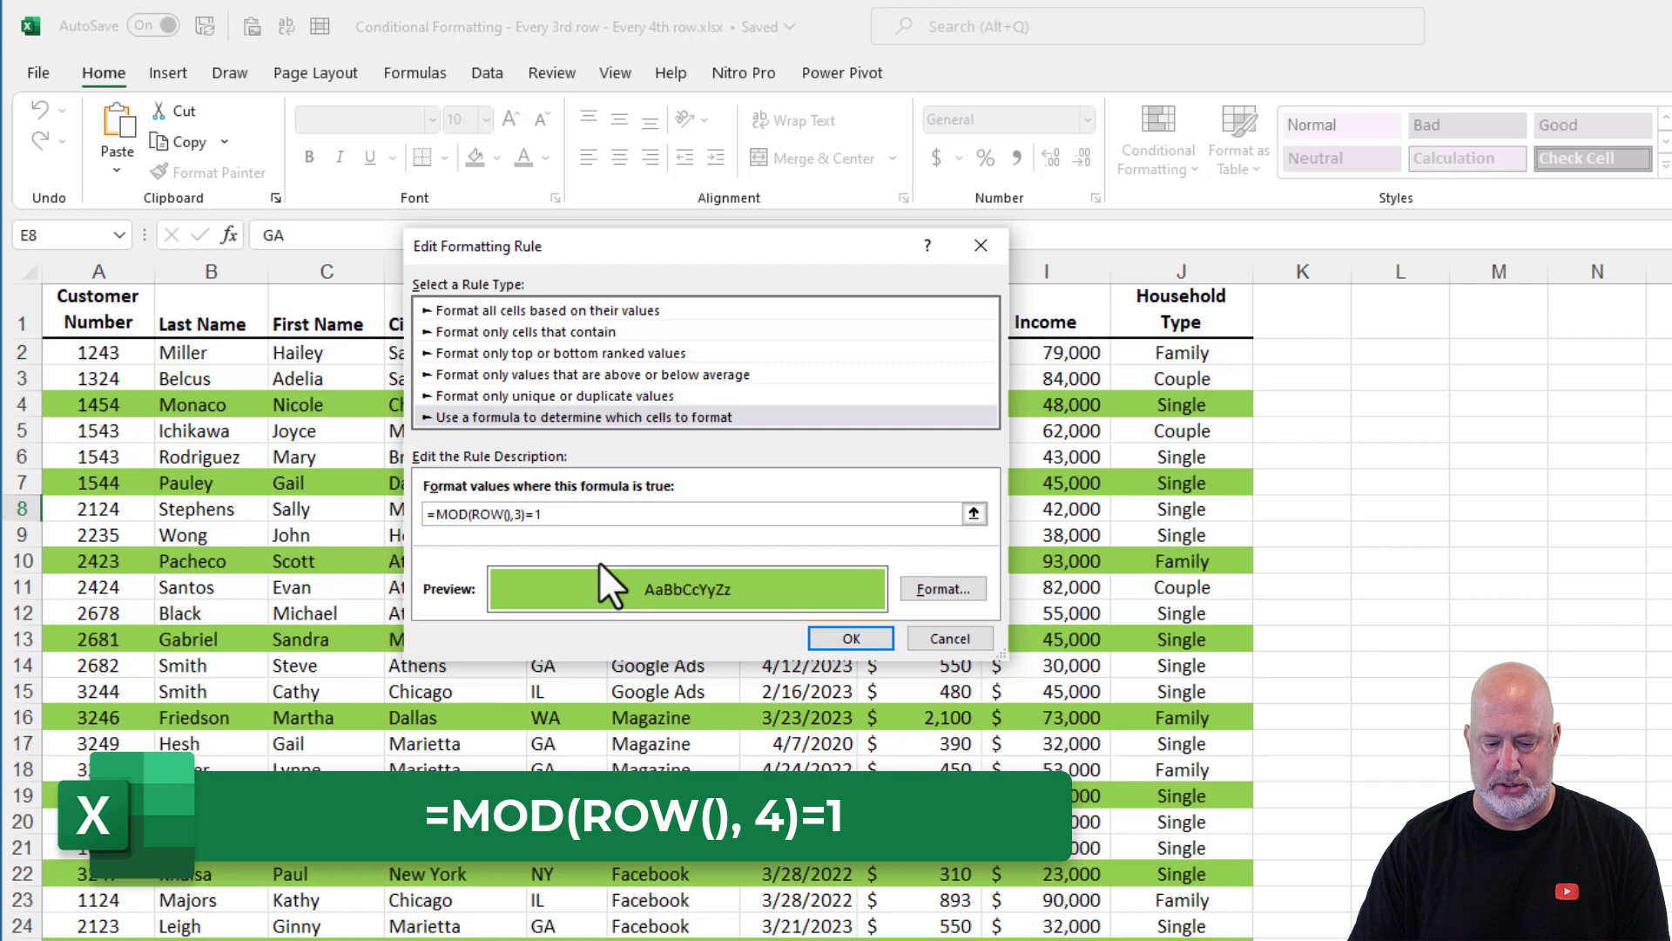
key("BackSpace")
key("BackSpace")
type("4")
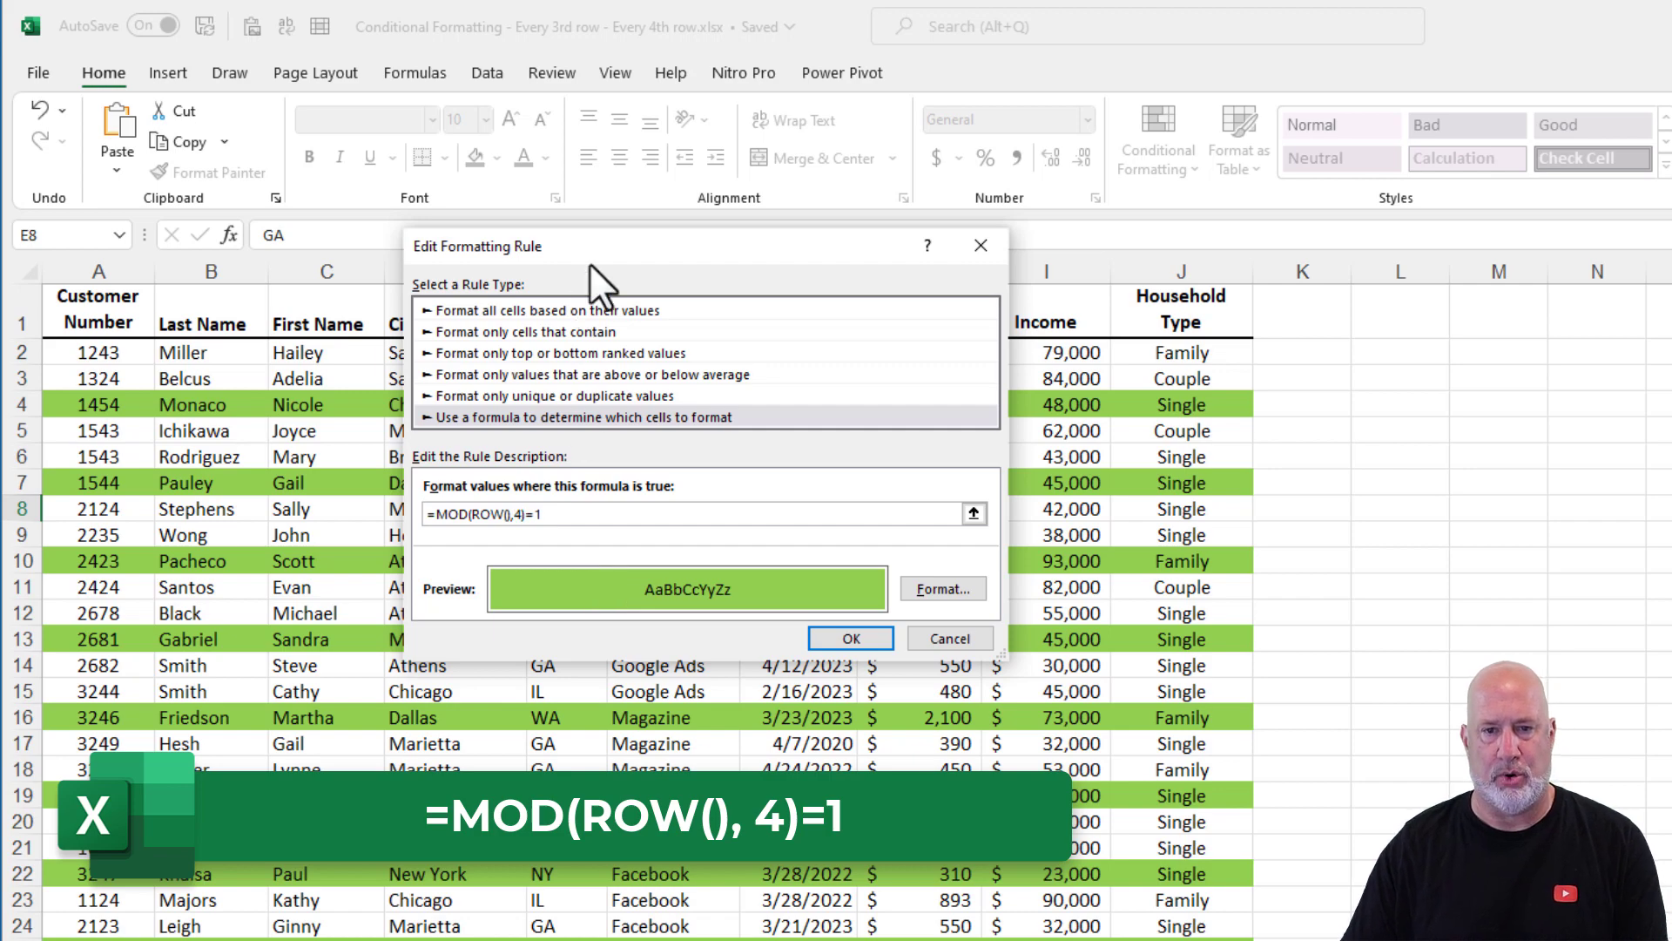
left_click_drag(604, 245, 814, 586)
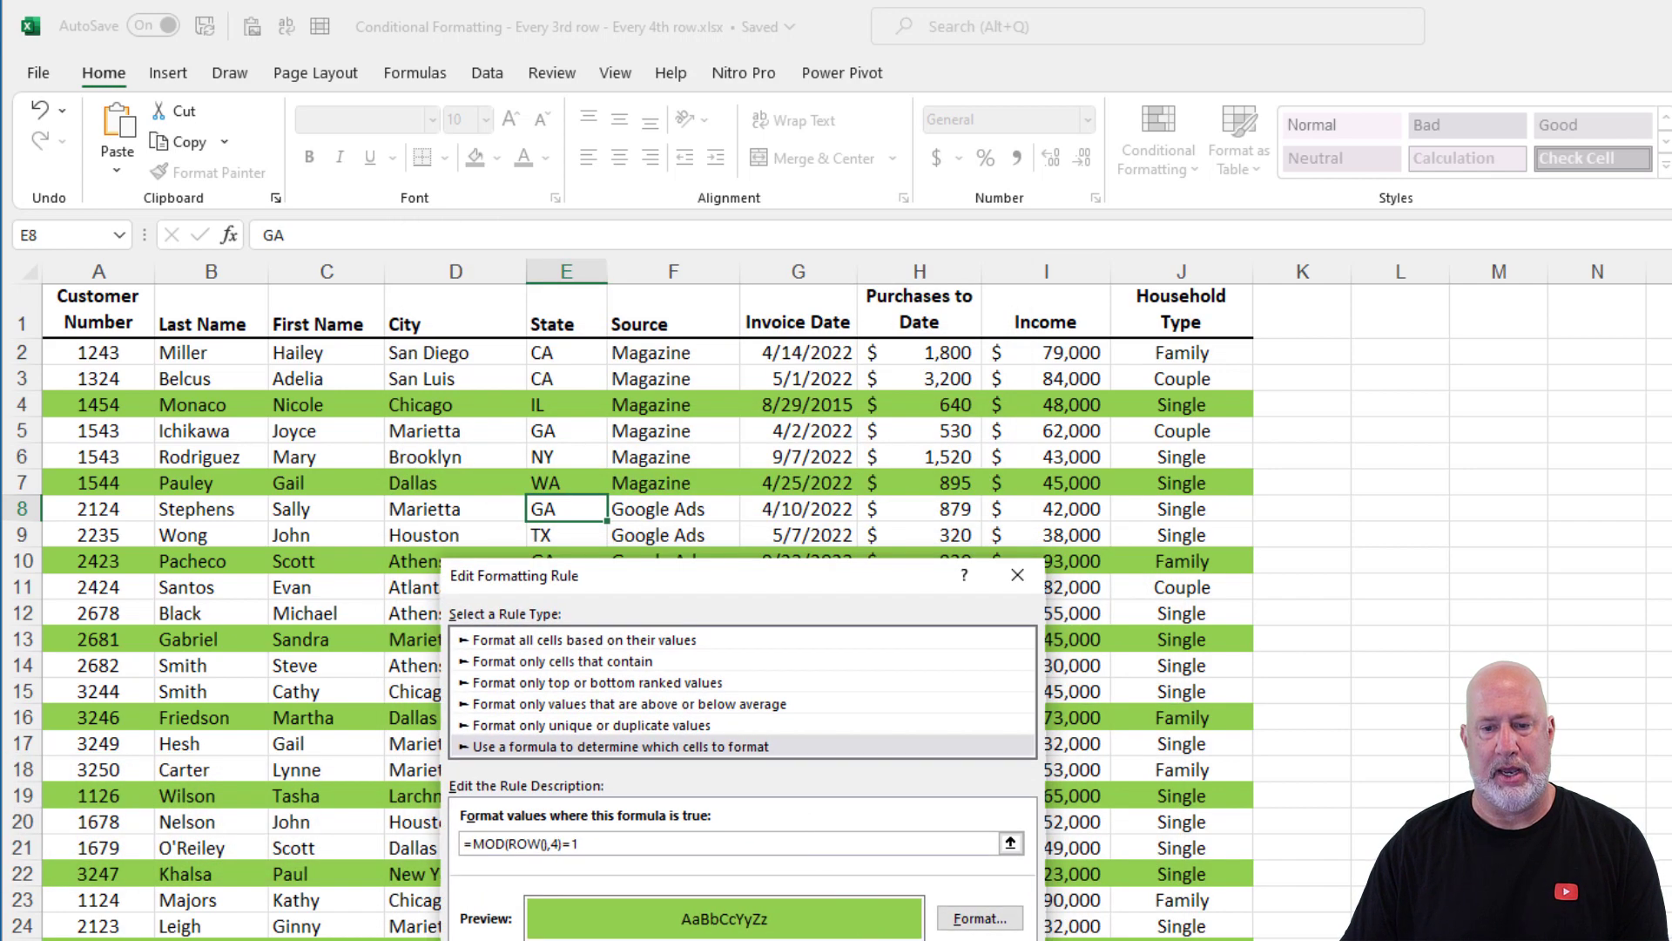
key("Return")
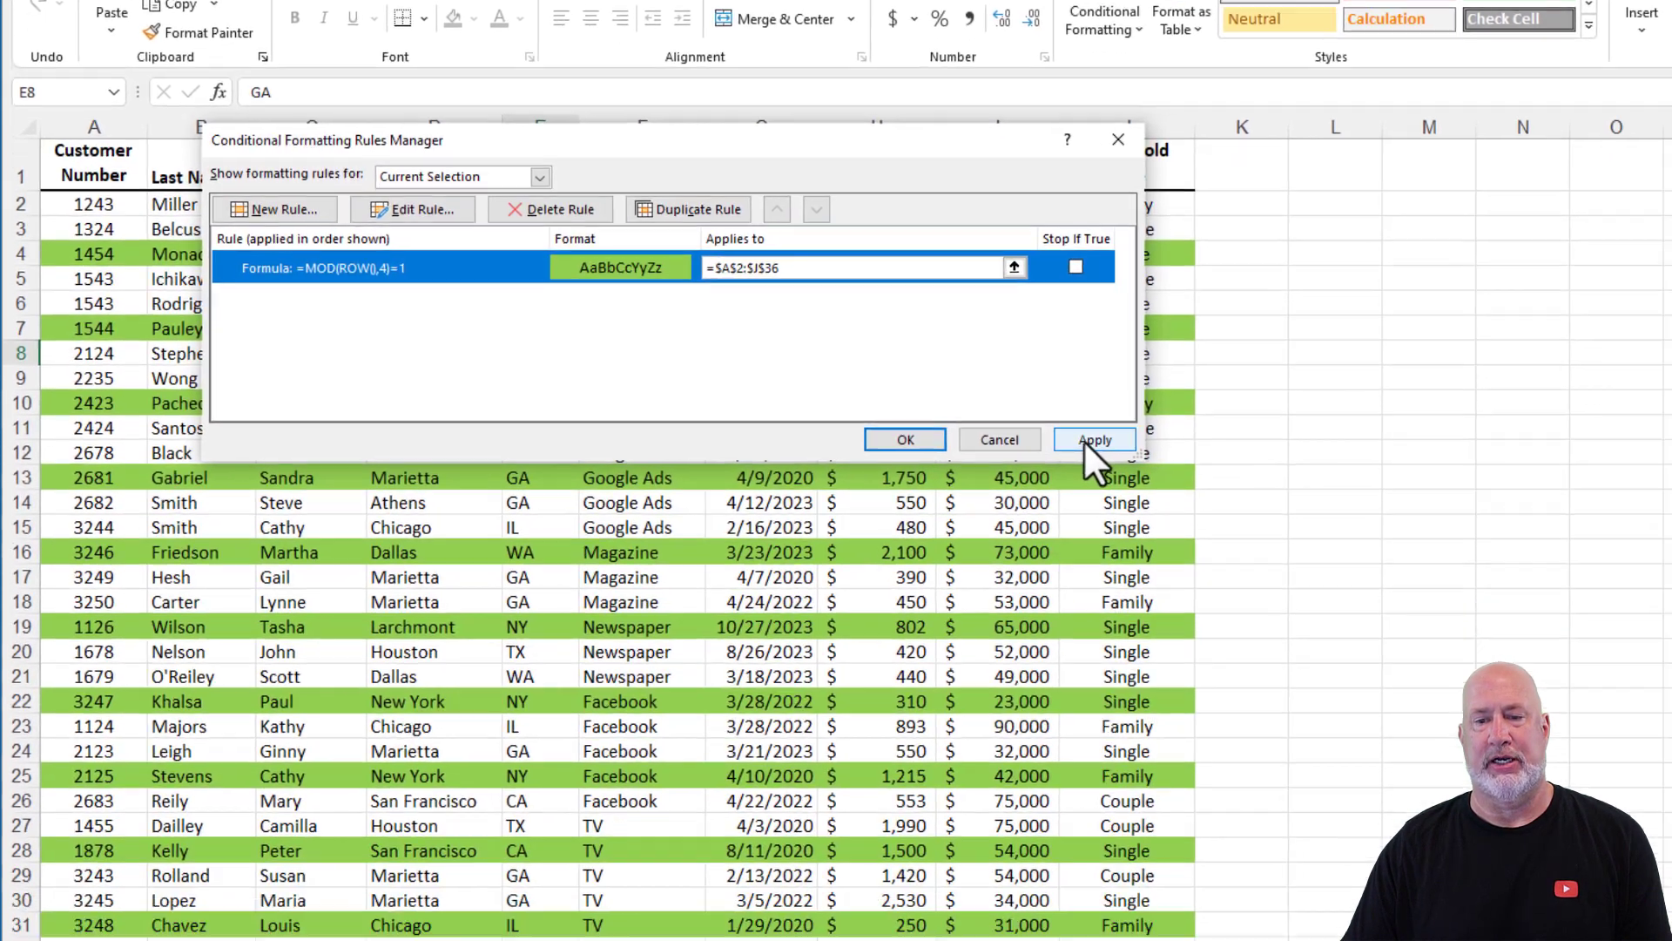
left_click(1148, 599)
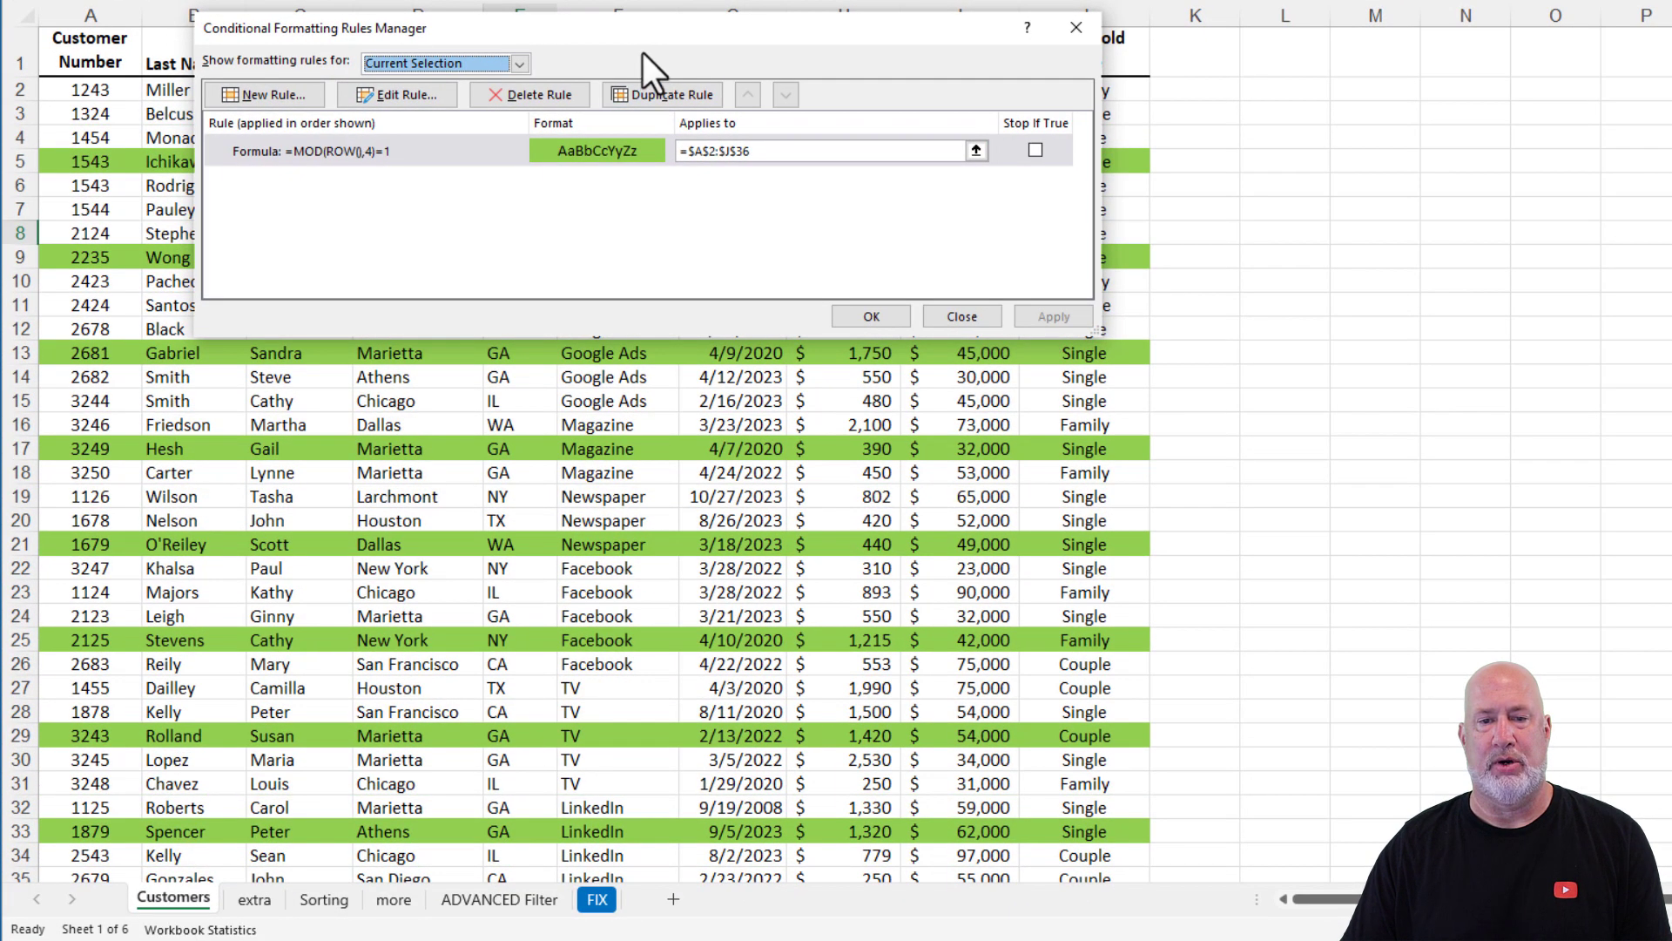
left_click_drag(660, 31, 641, 331)
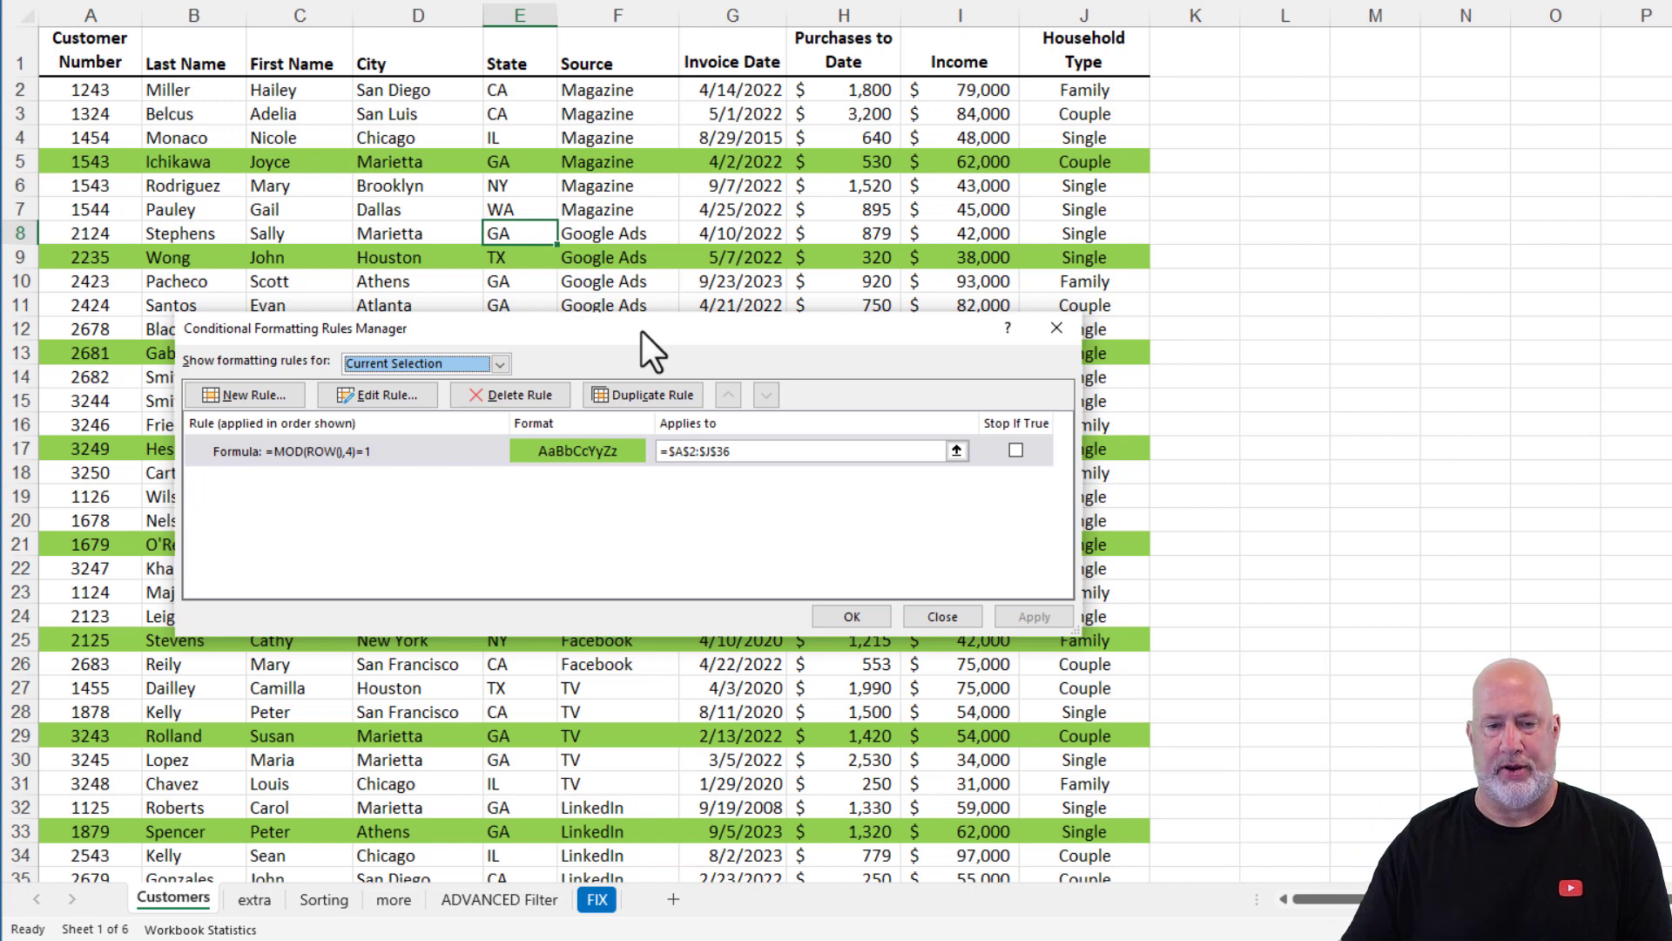
- Open the =MOD(ROW(),4)=1 rule to inspect its formula, then close the rule editor
left_click(399, 395)
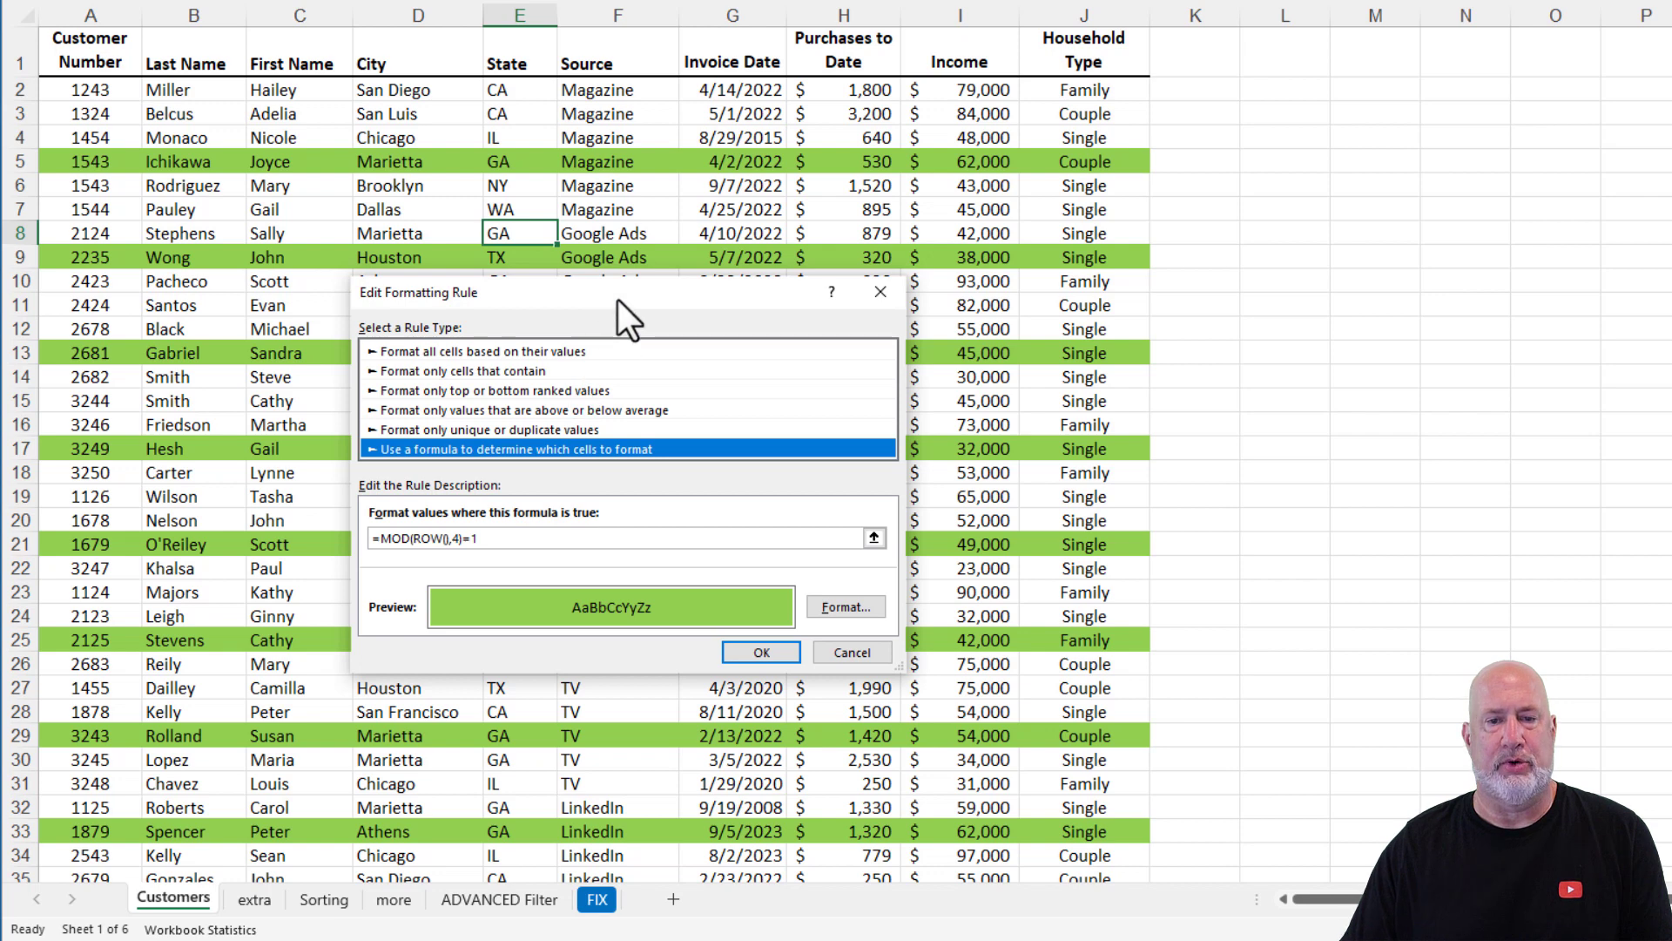
left_click_drag(618, 300, 479, 9)
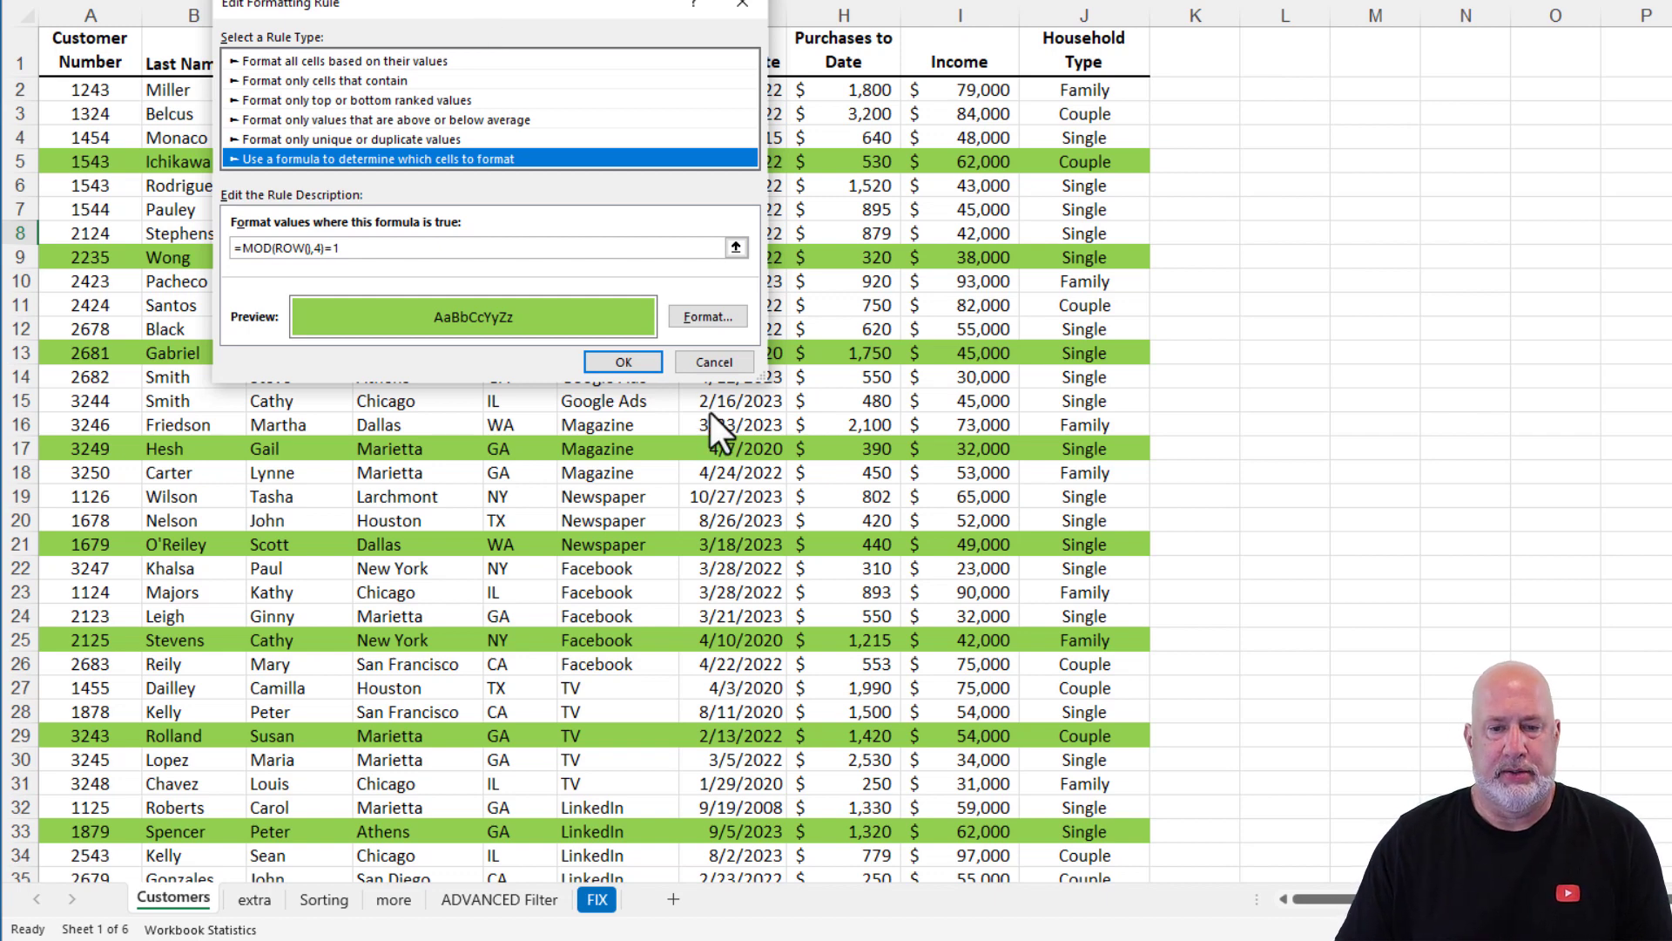
left_click(609, 360)
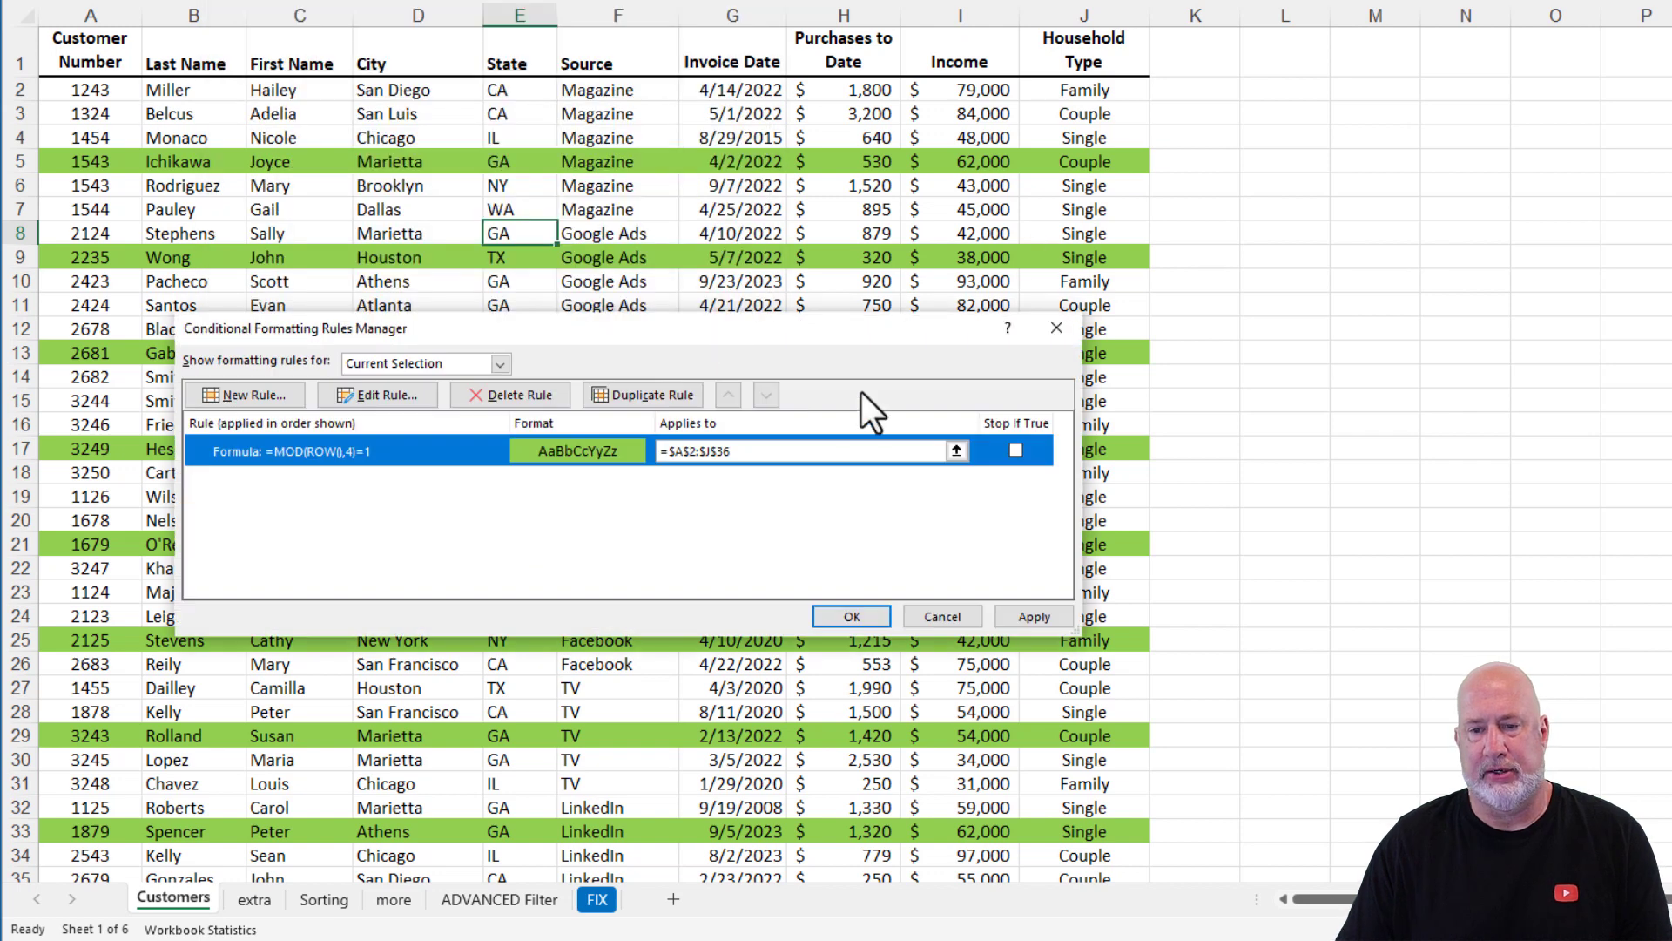
- Close the rules manager and fill =ROW() from L3 down to L8, listing rows 3–8
left_click(835, 615)
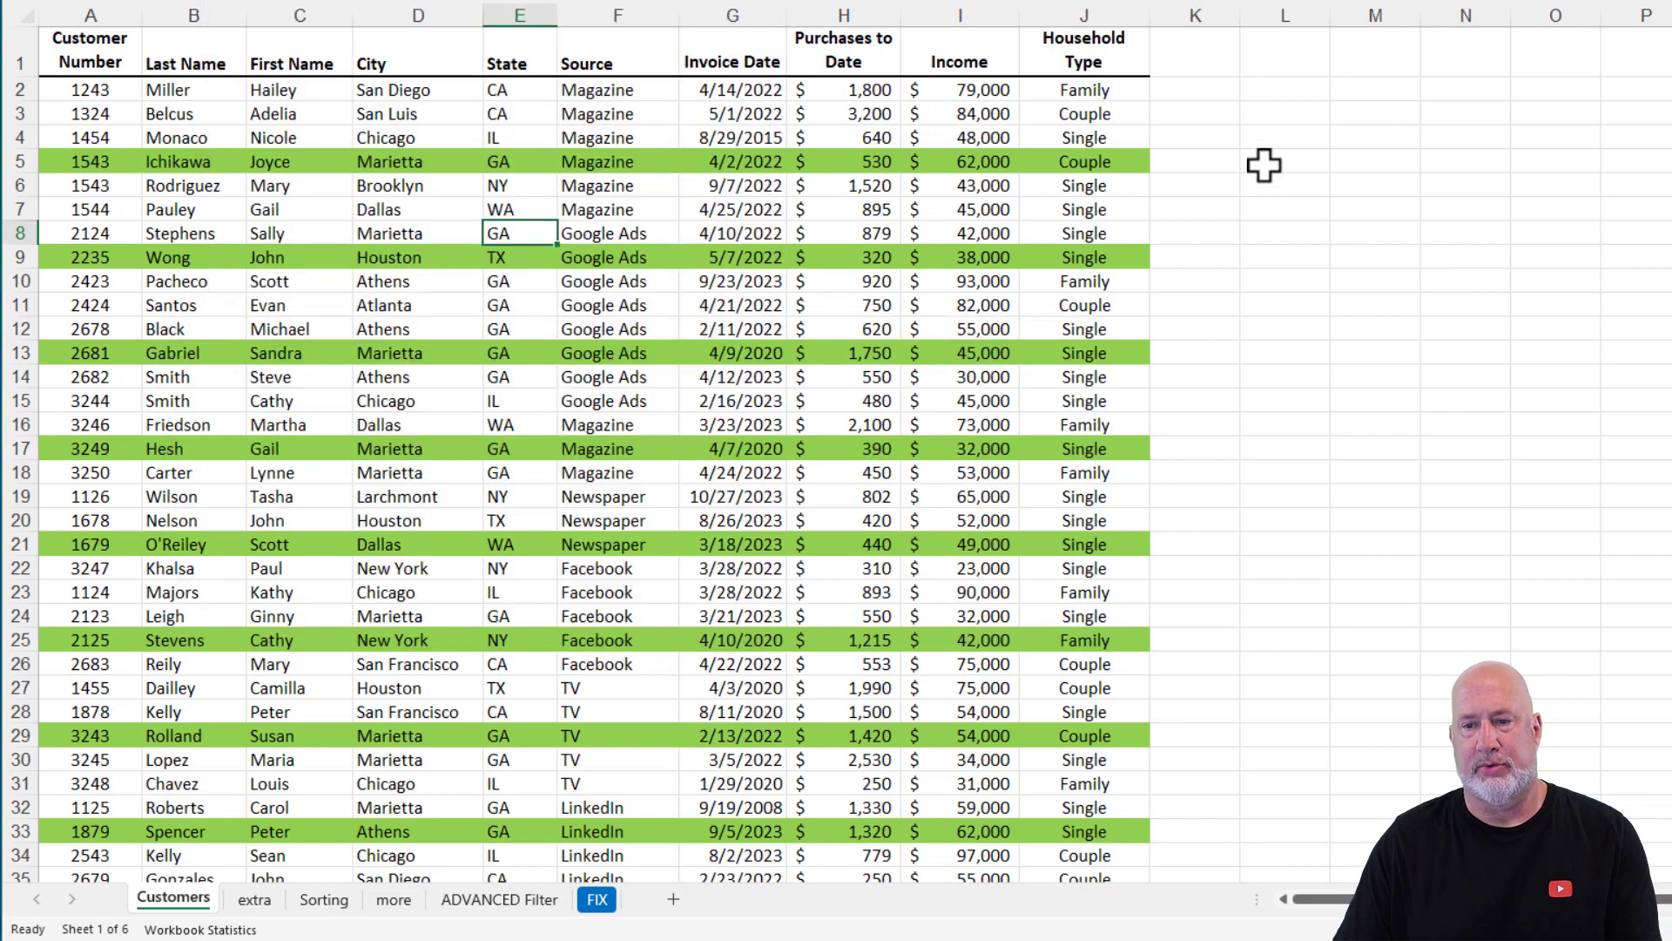
left_click(1279, 122)
type("=row")
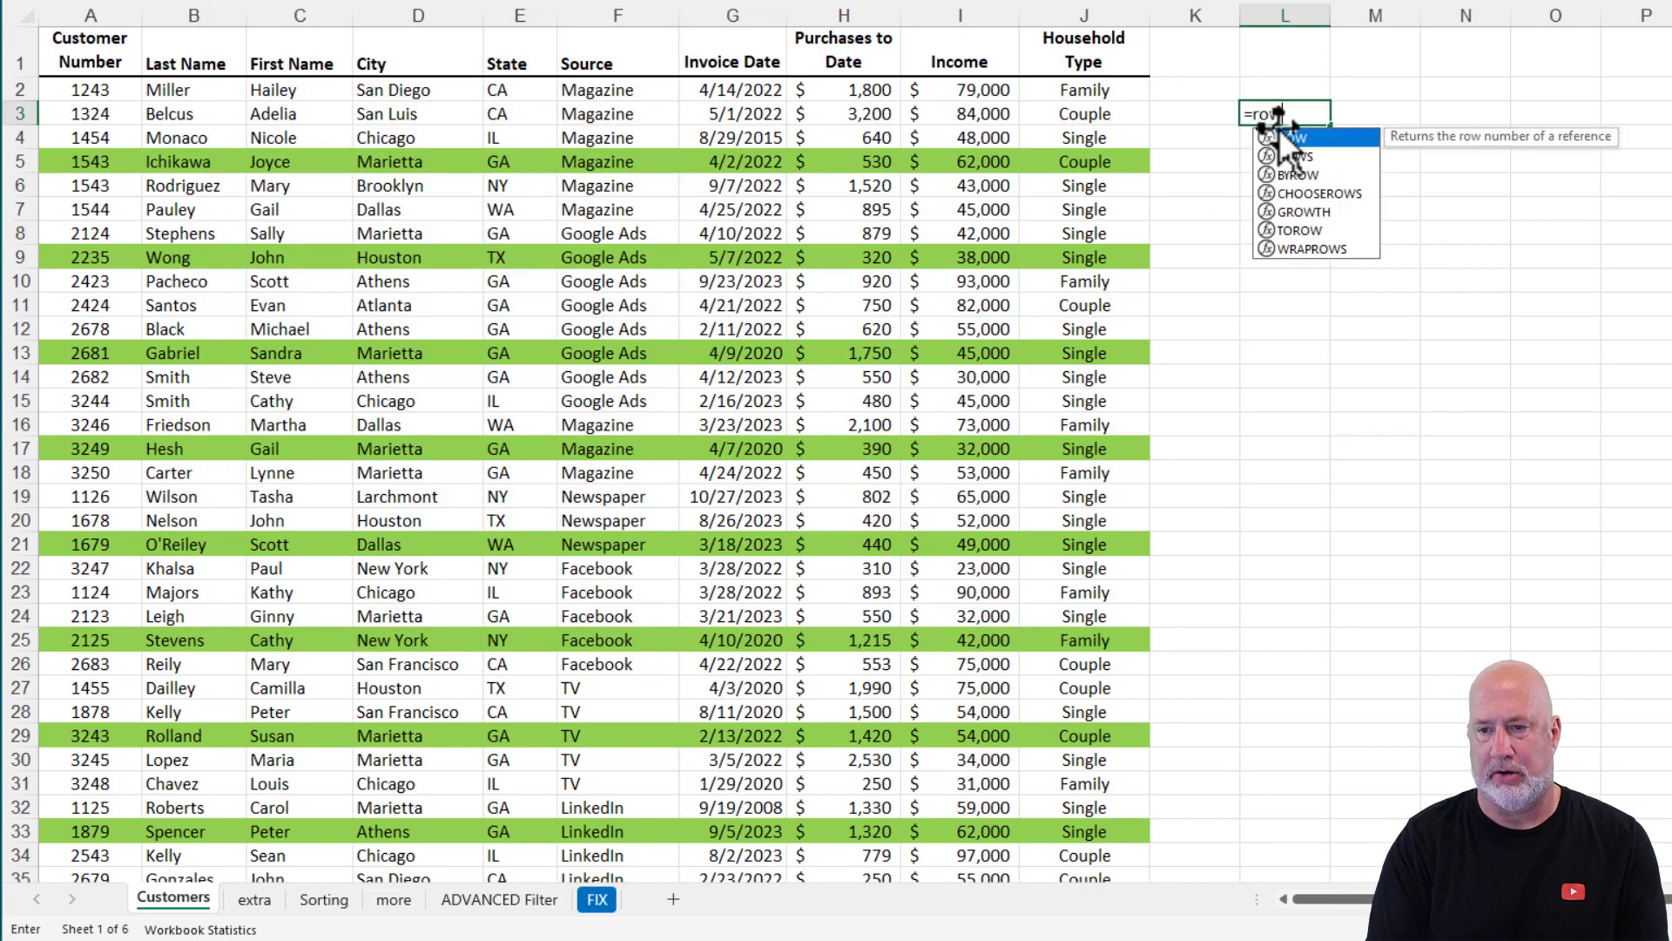
type("()")
key("Return")
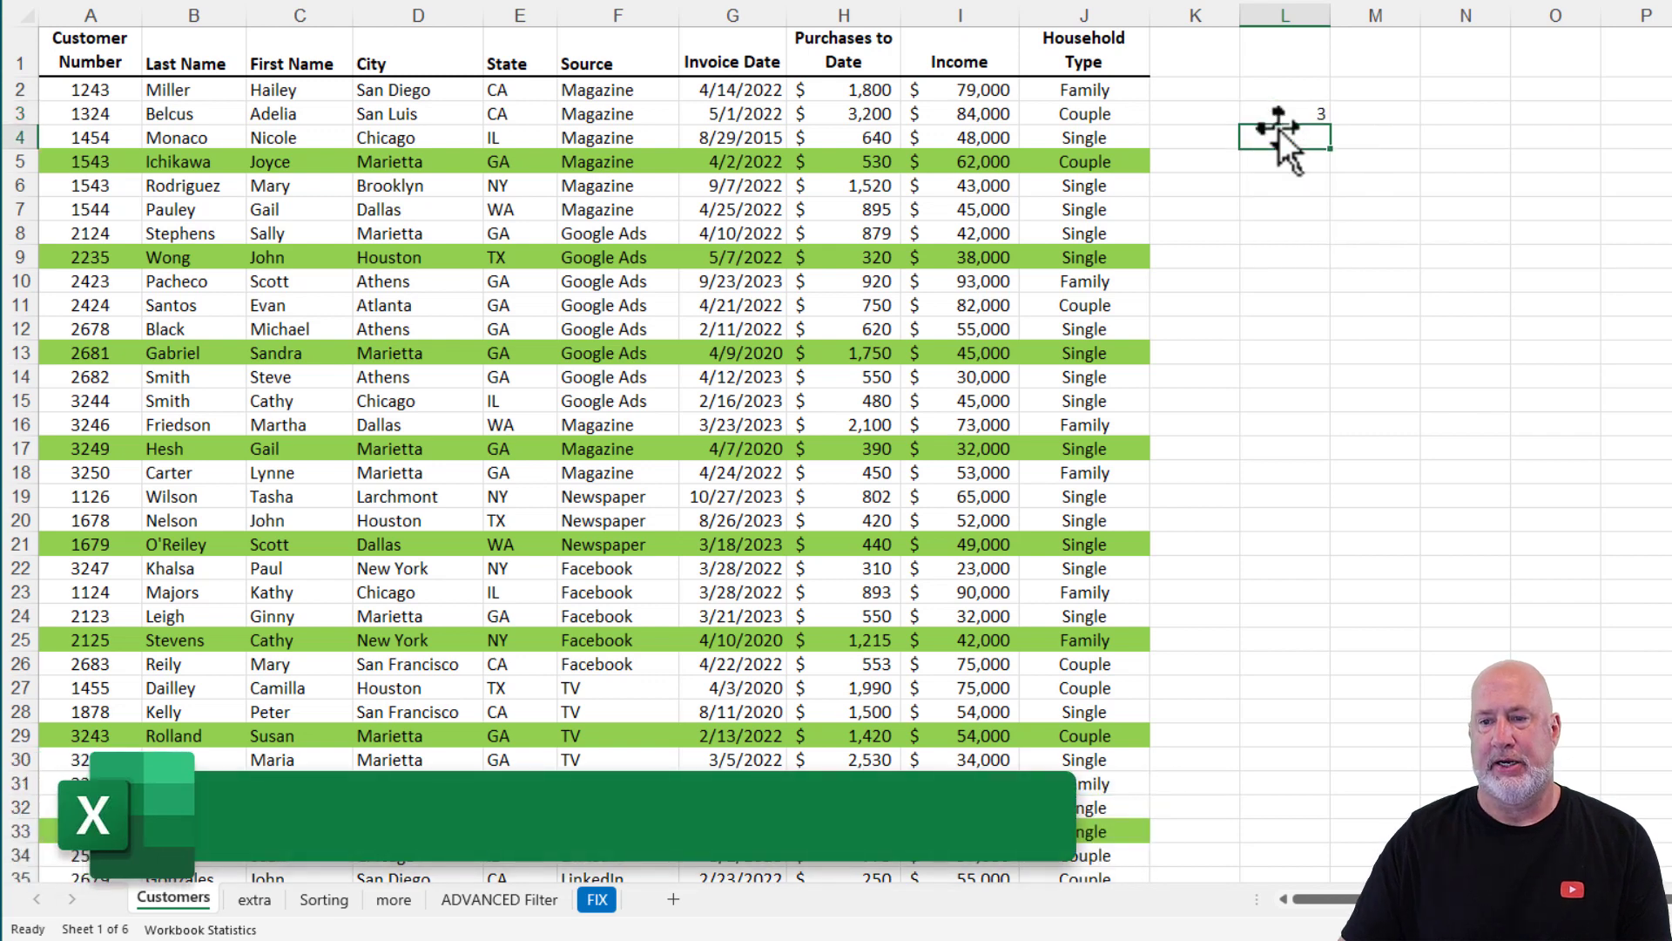
left_click(1302, 115)
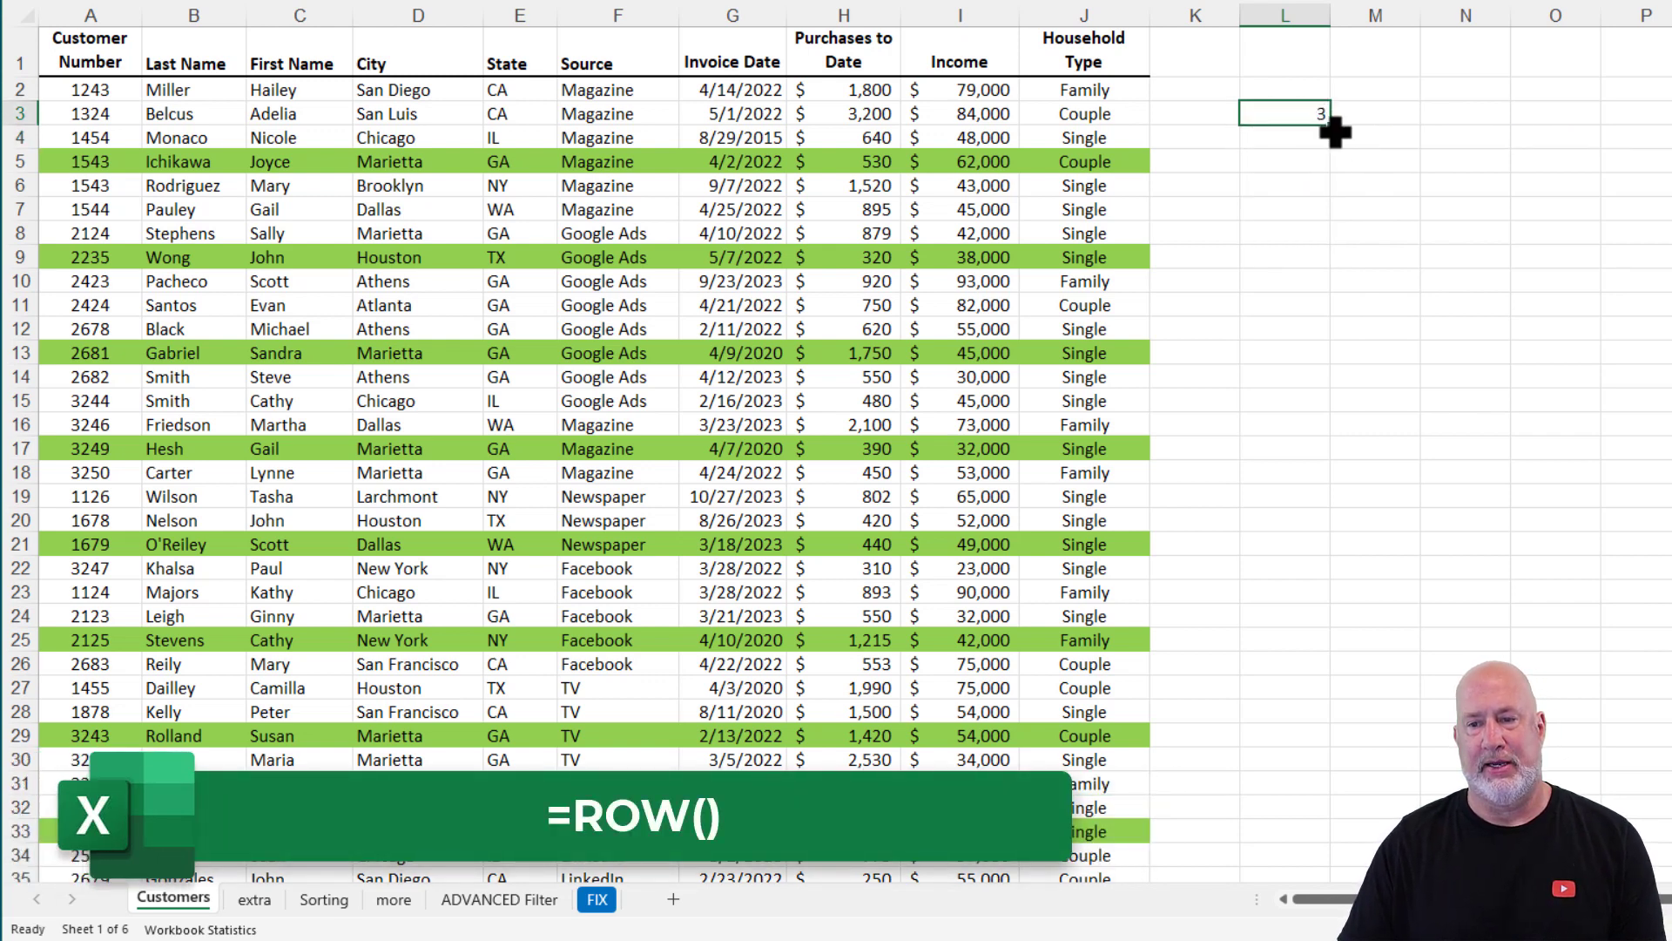
left_click_drag(1331, 125, 1338, 245)
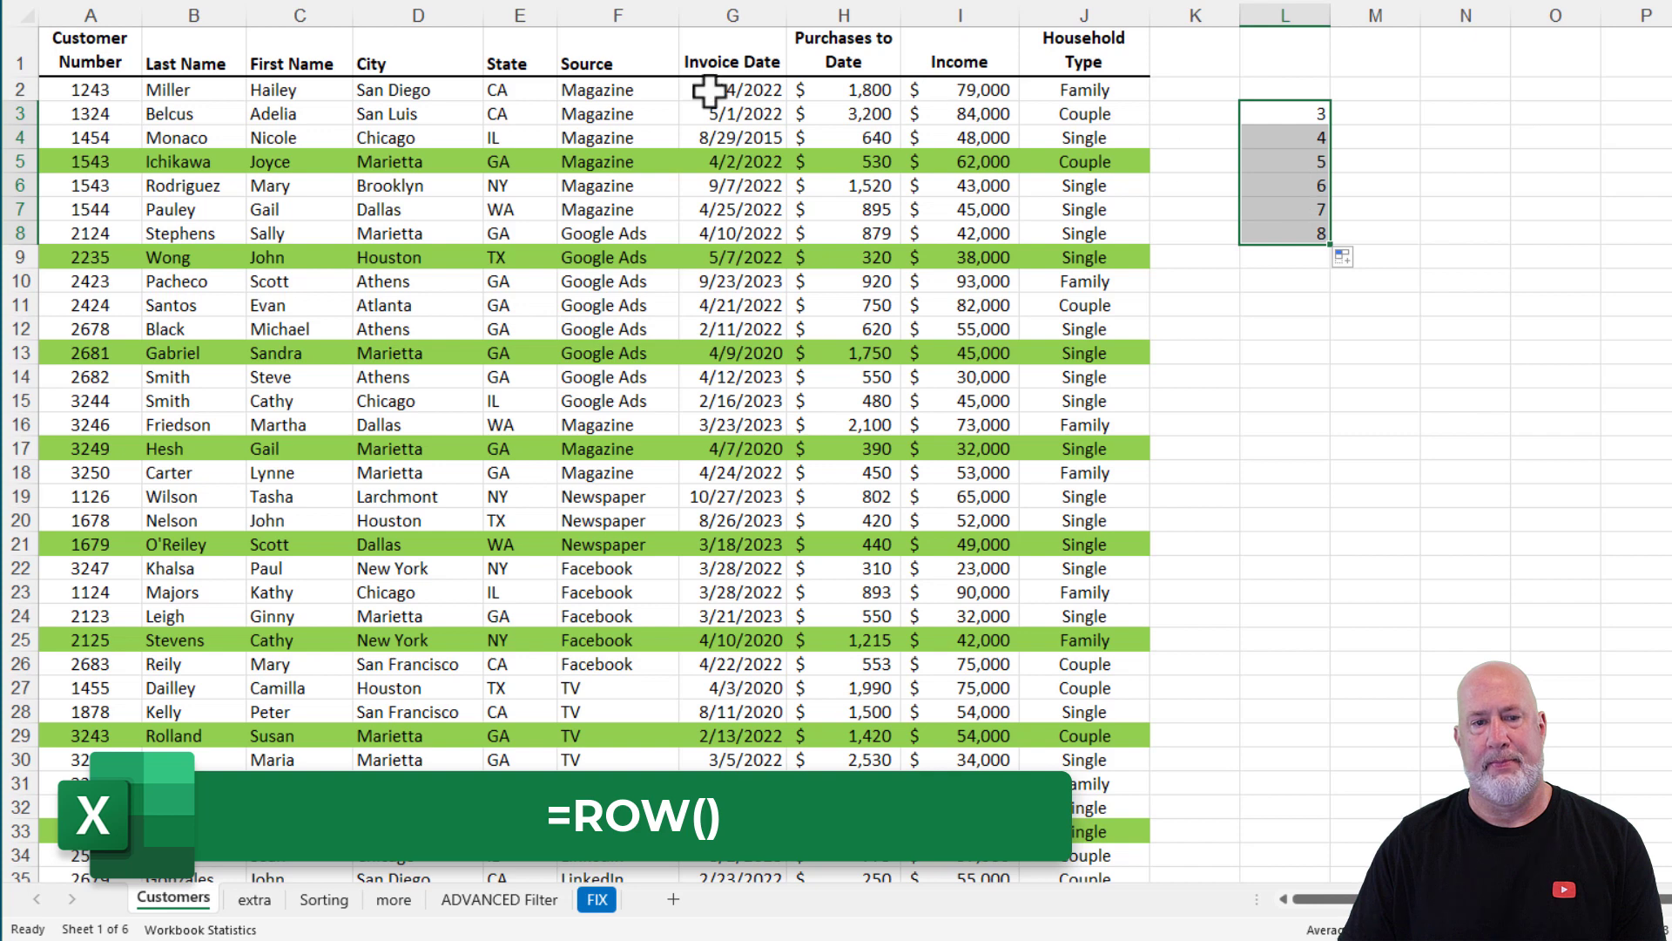
- Enter 7 in M3, 2 in M4, and =MOD(M3,M4) in M5
left_click(1388, 107)
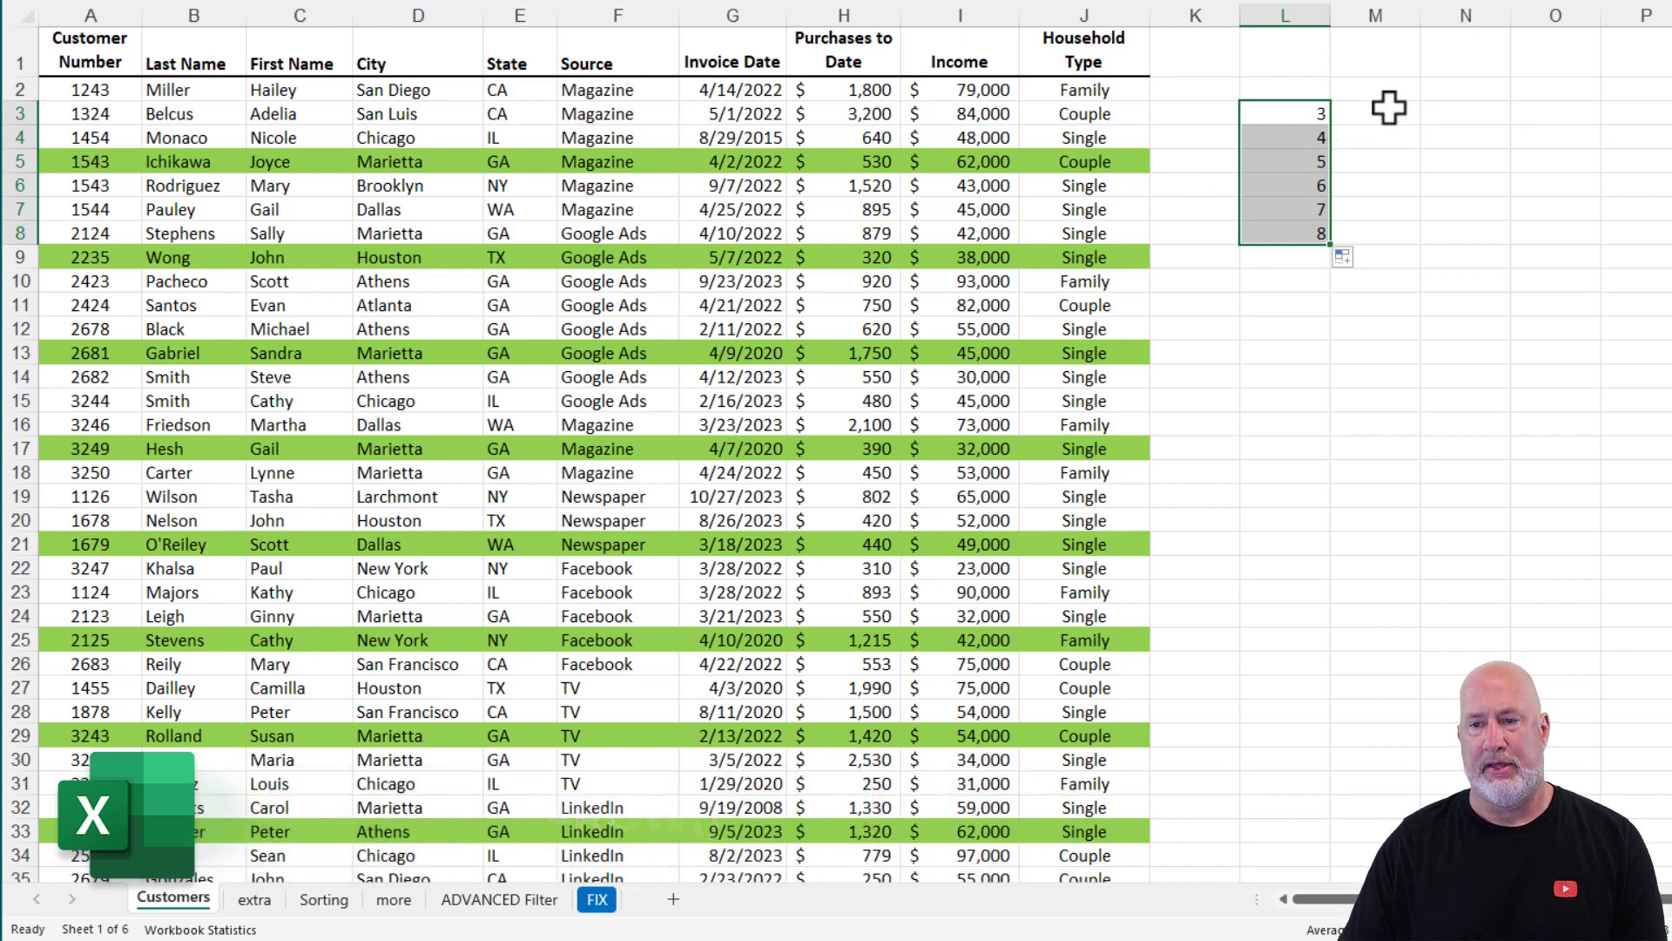
type("7")
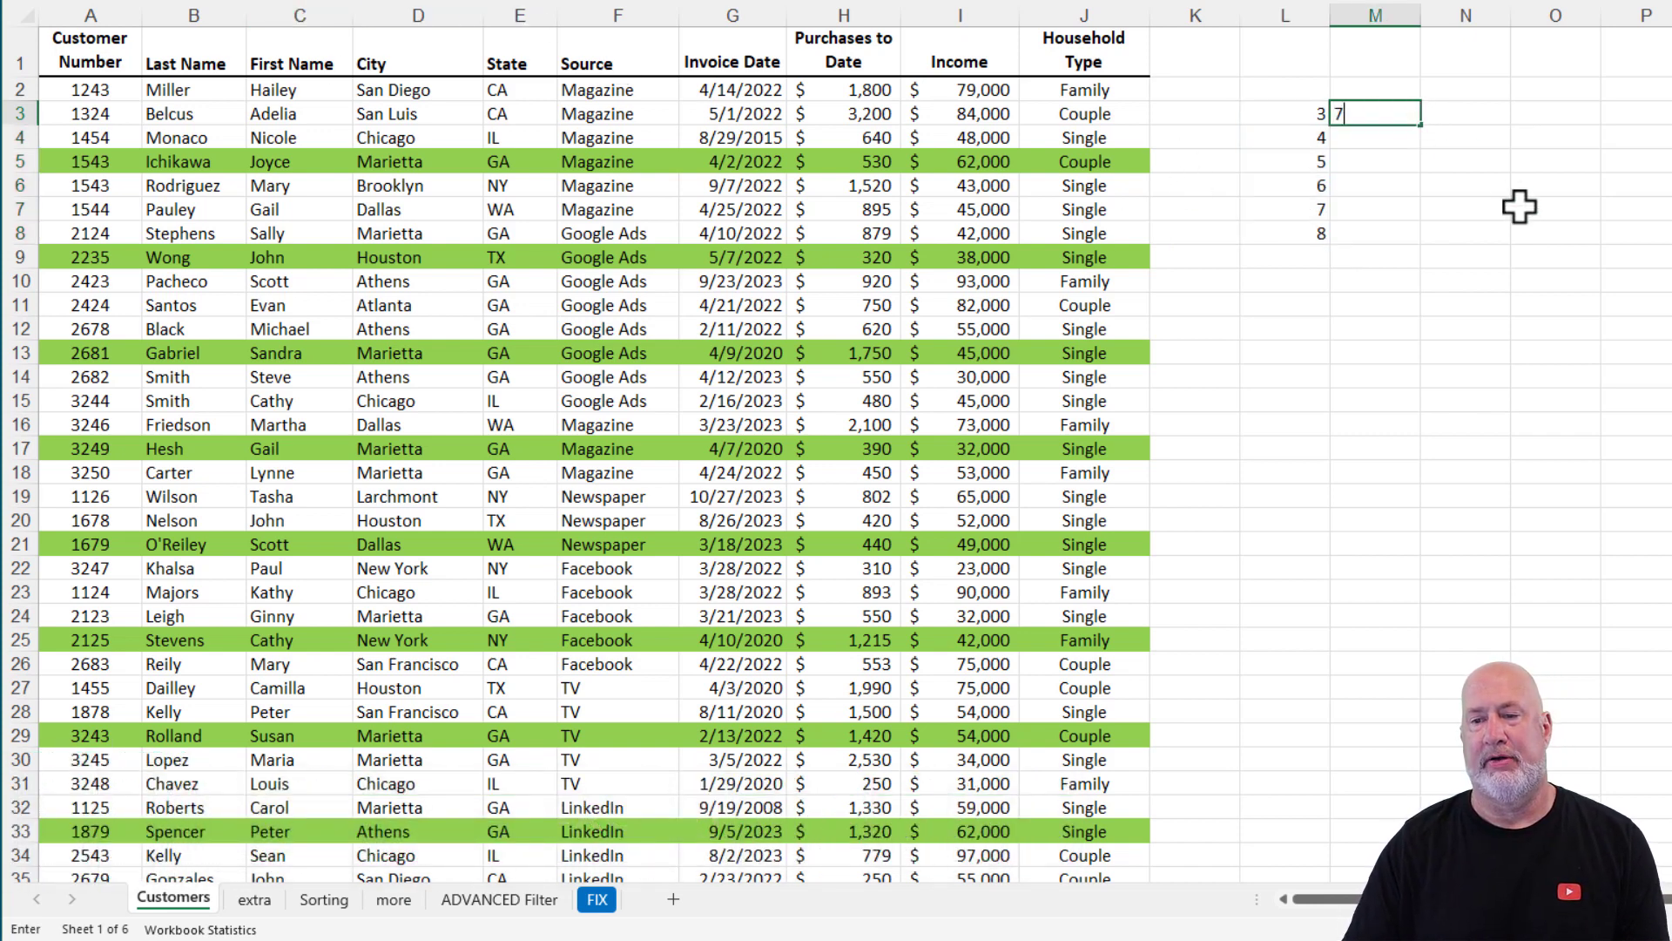
key("Return")
type("2")
key("Return")
type("=mod(")
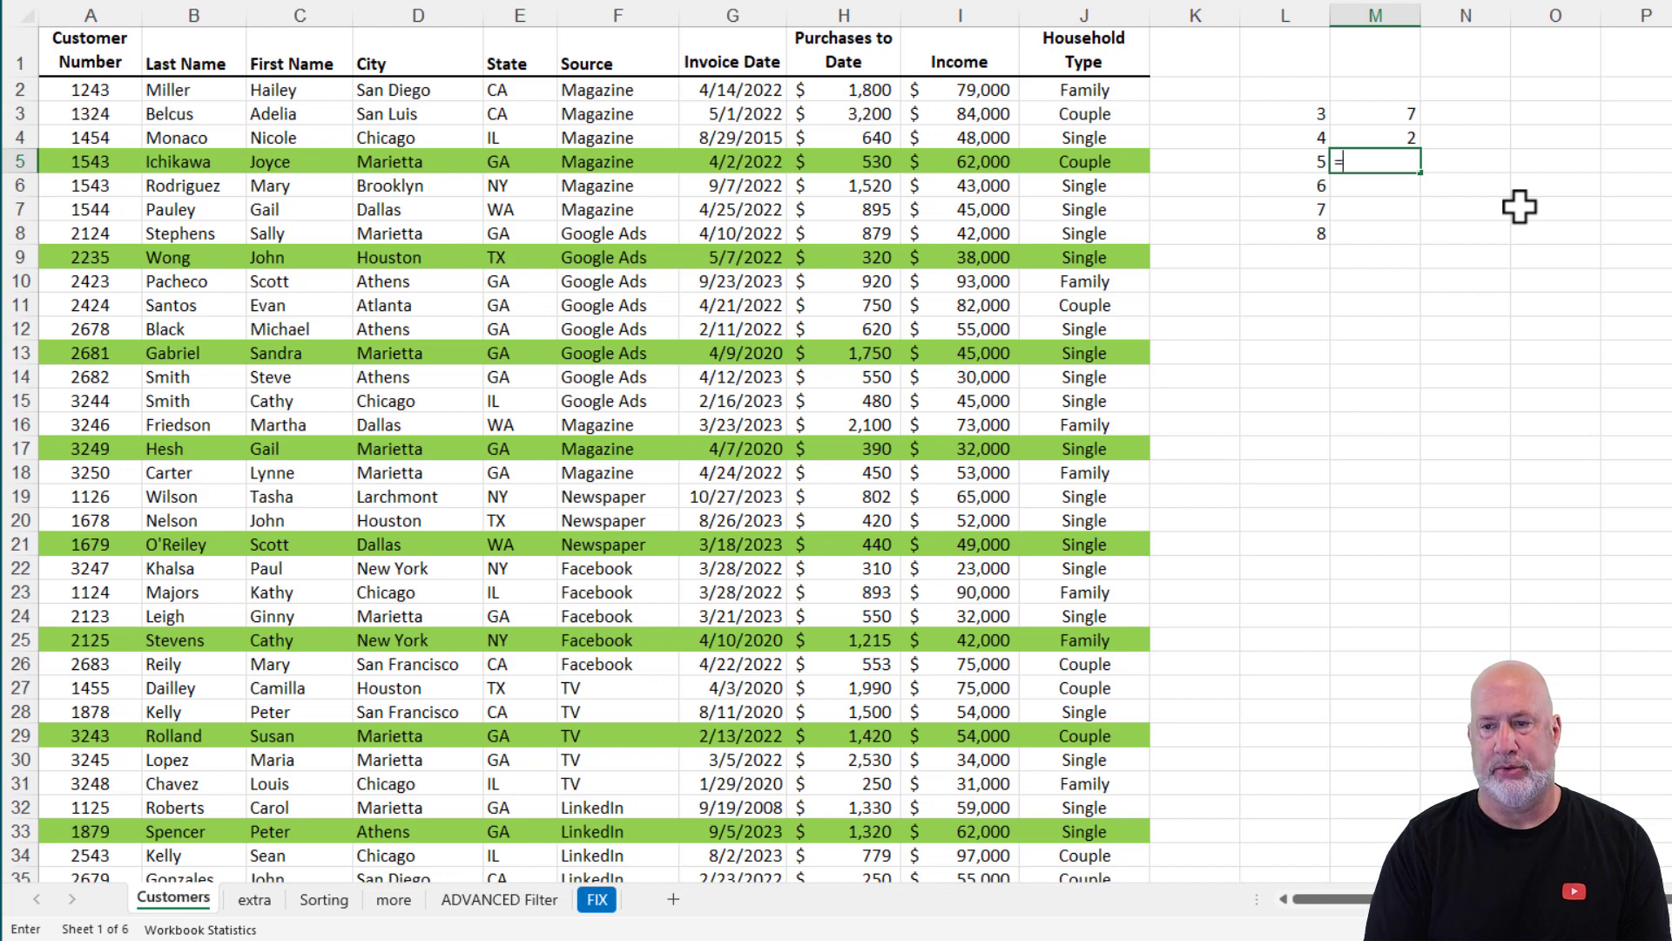
key("Up")
key("Up")
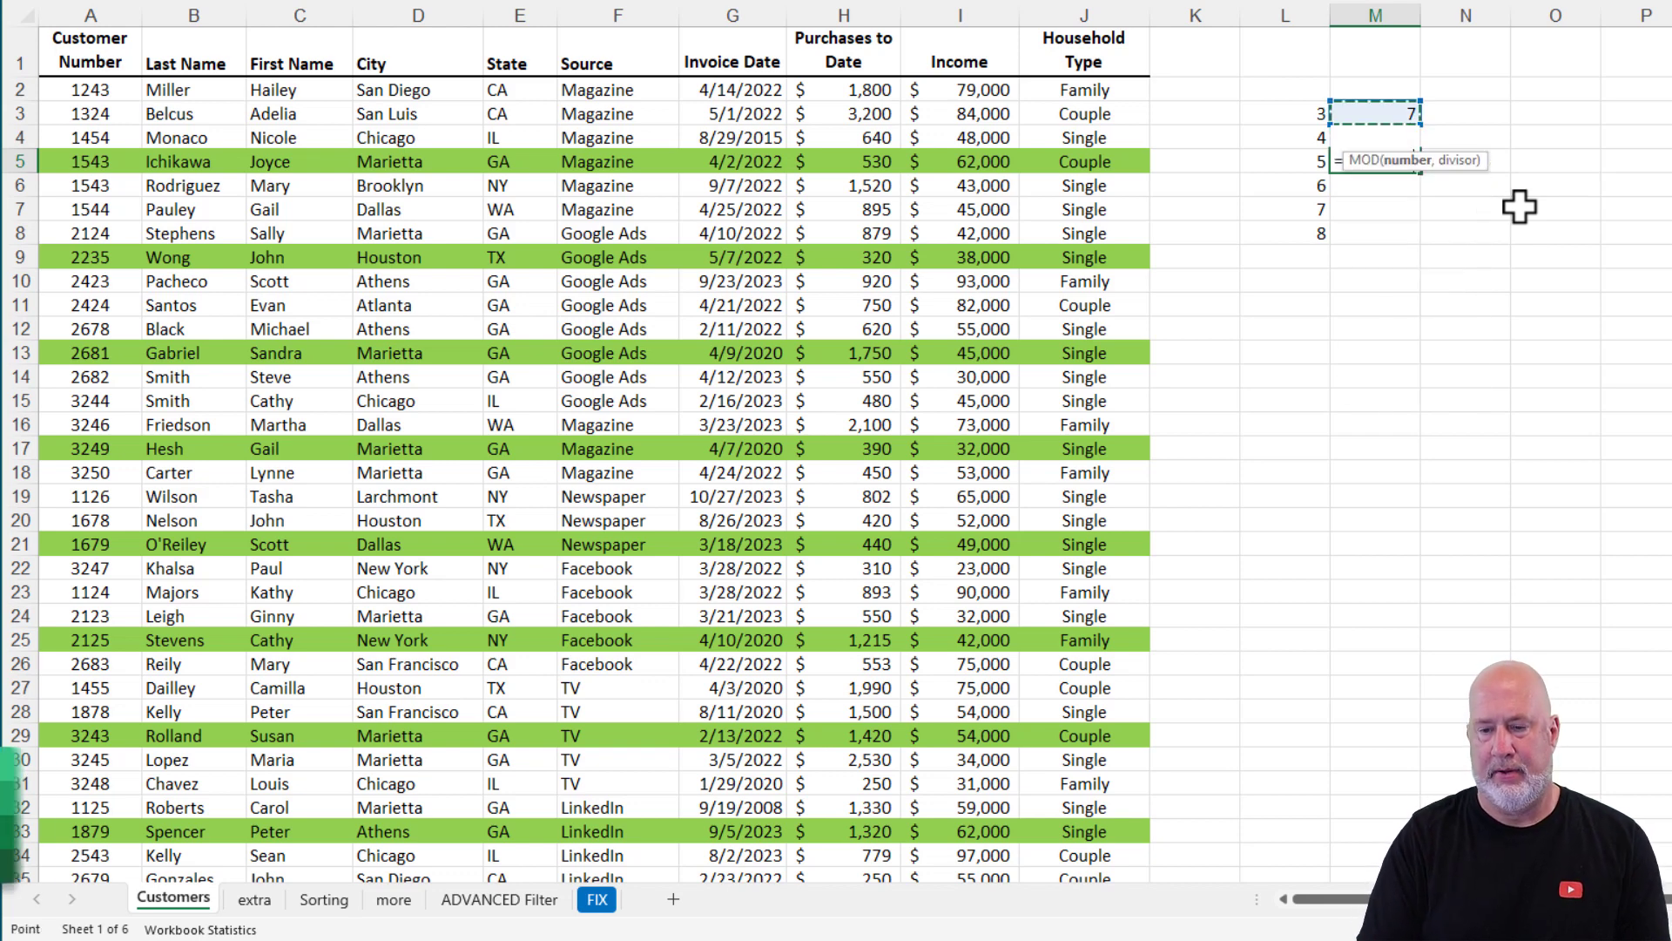
type(",")
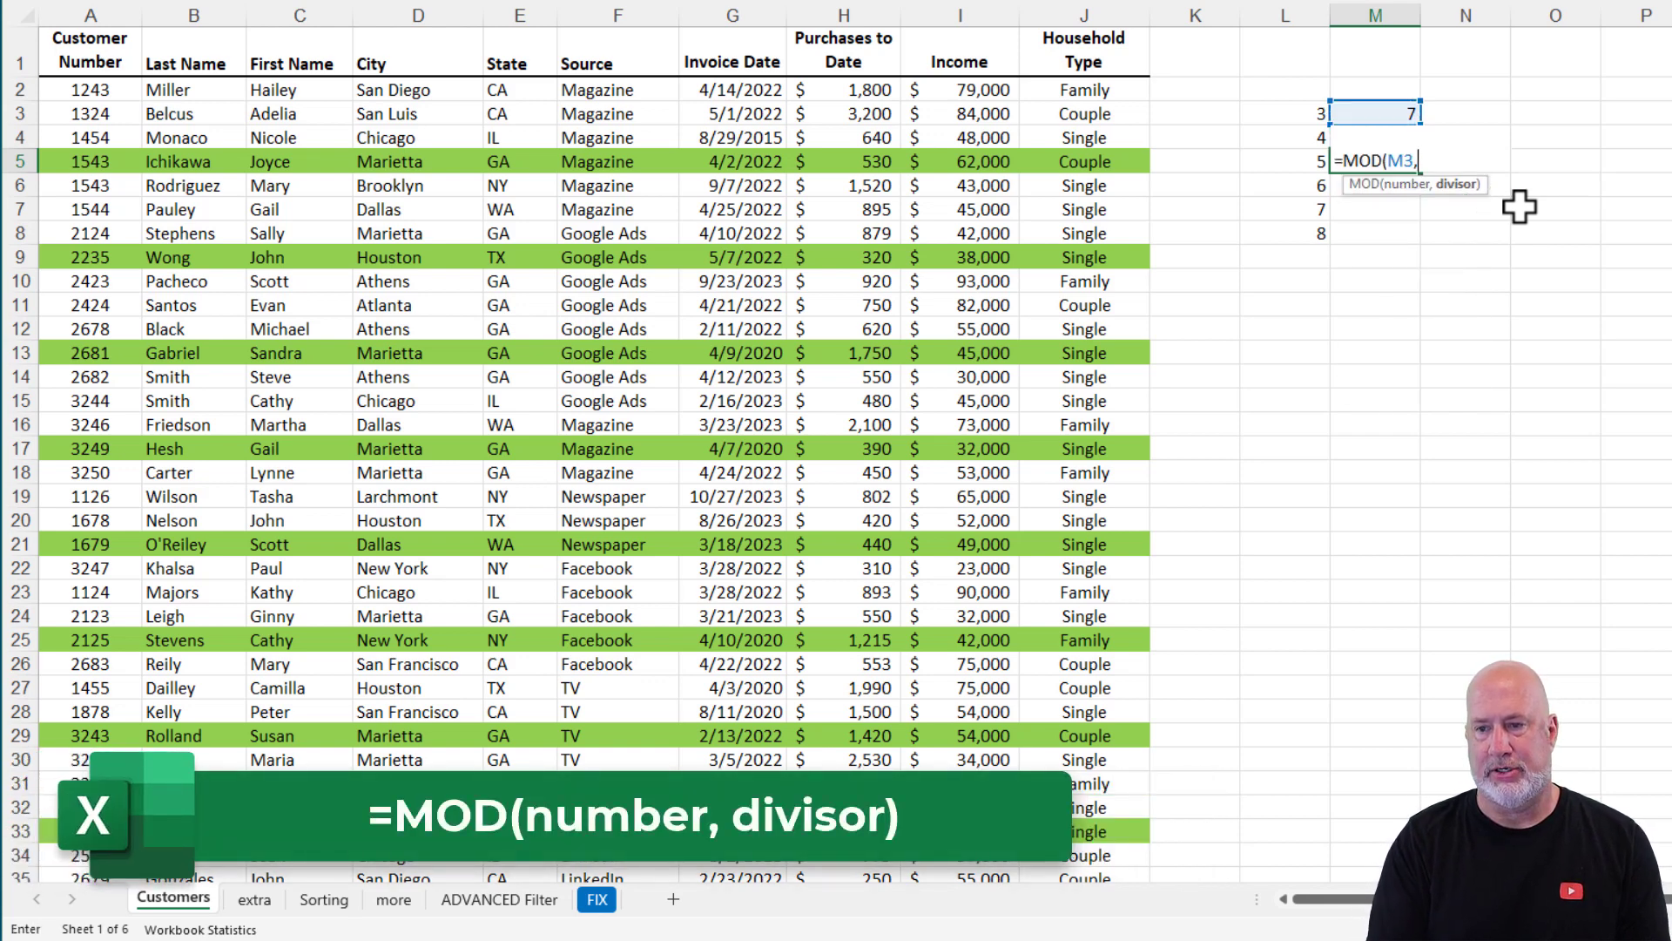
type("m4")
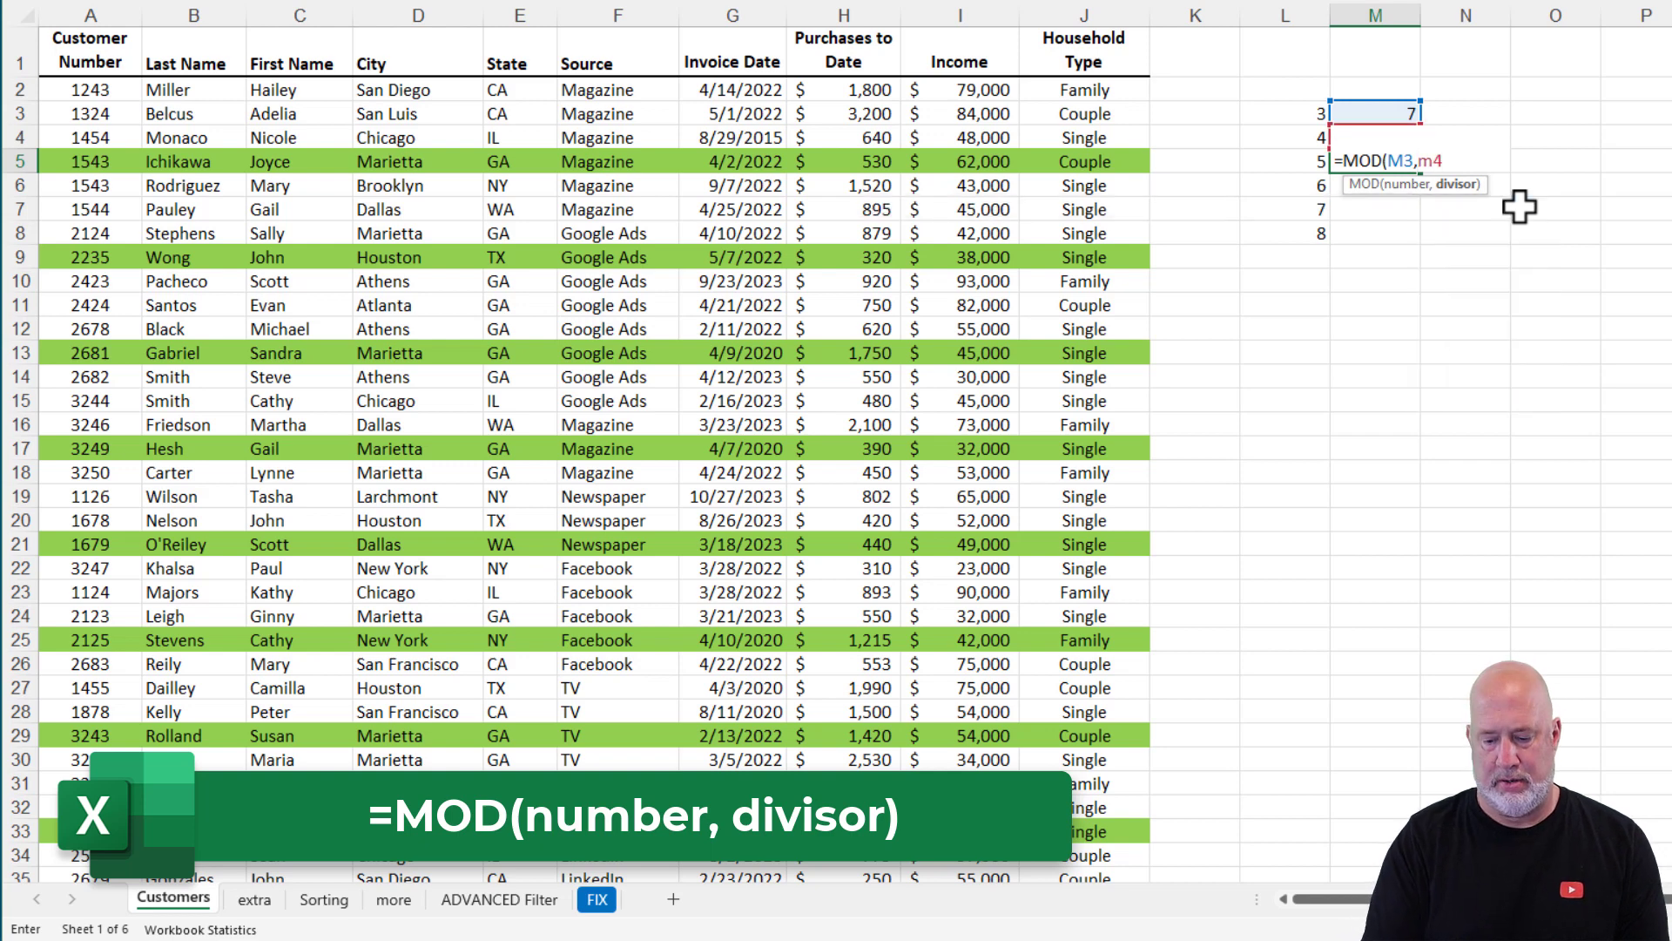
type(")")
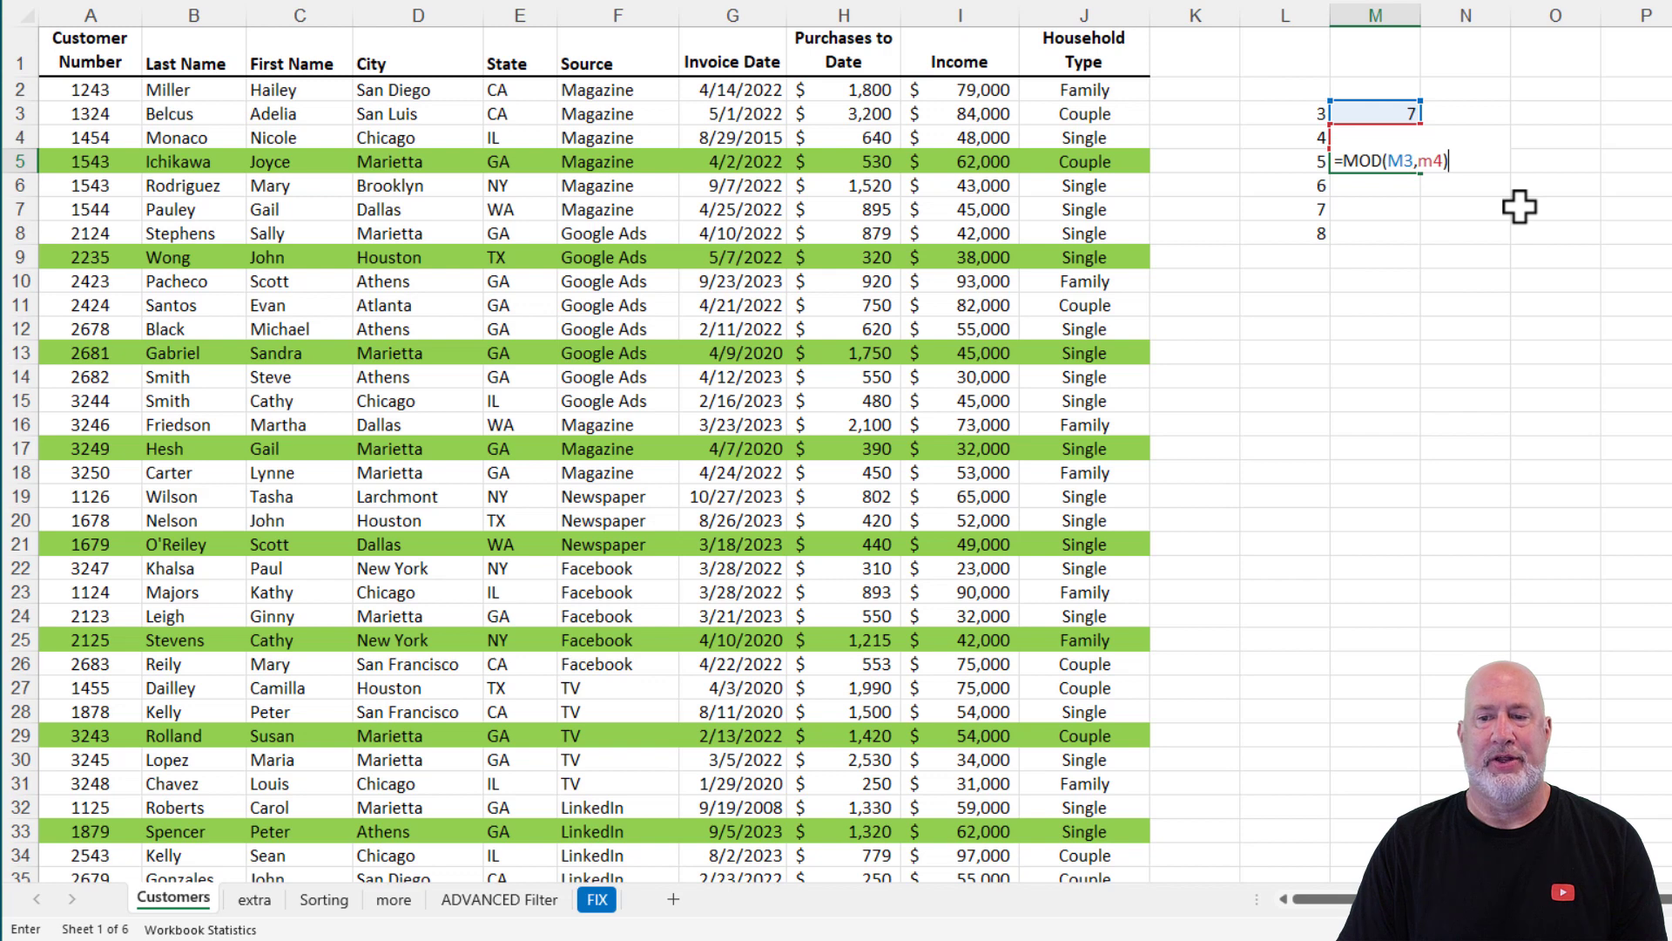
key("ctrl+Return")
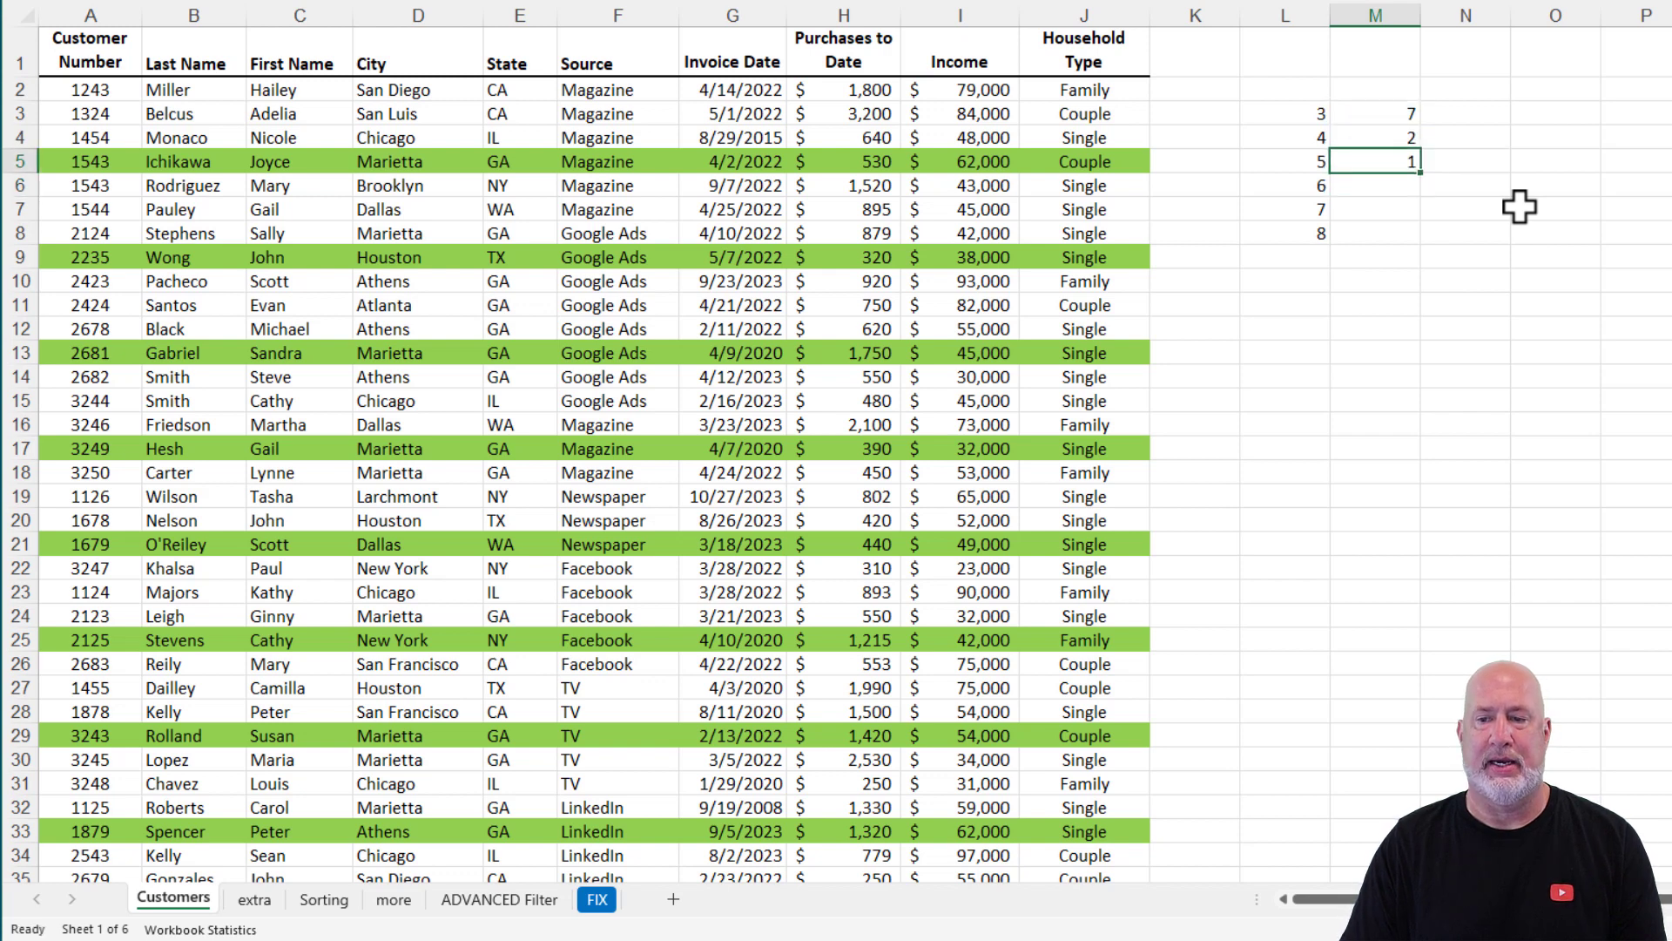
- Change M3 to 8 and M4 to 3 so M5 returns 2
key("Up")
key("Up")
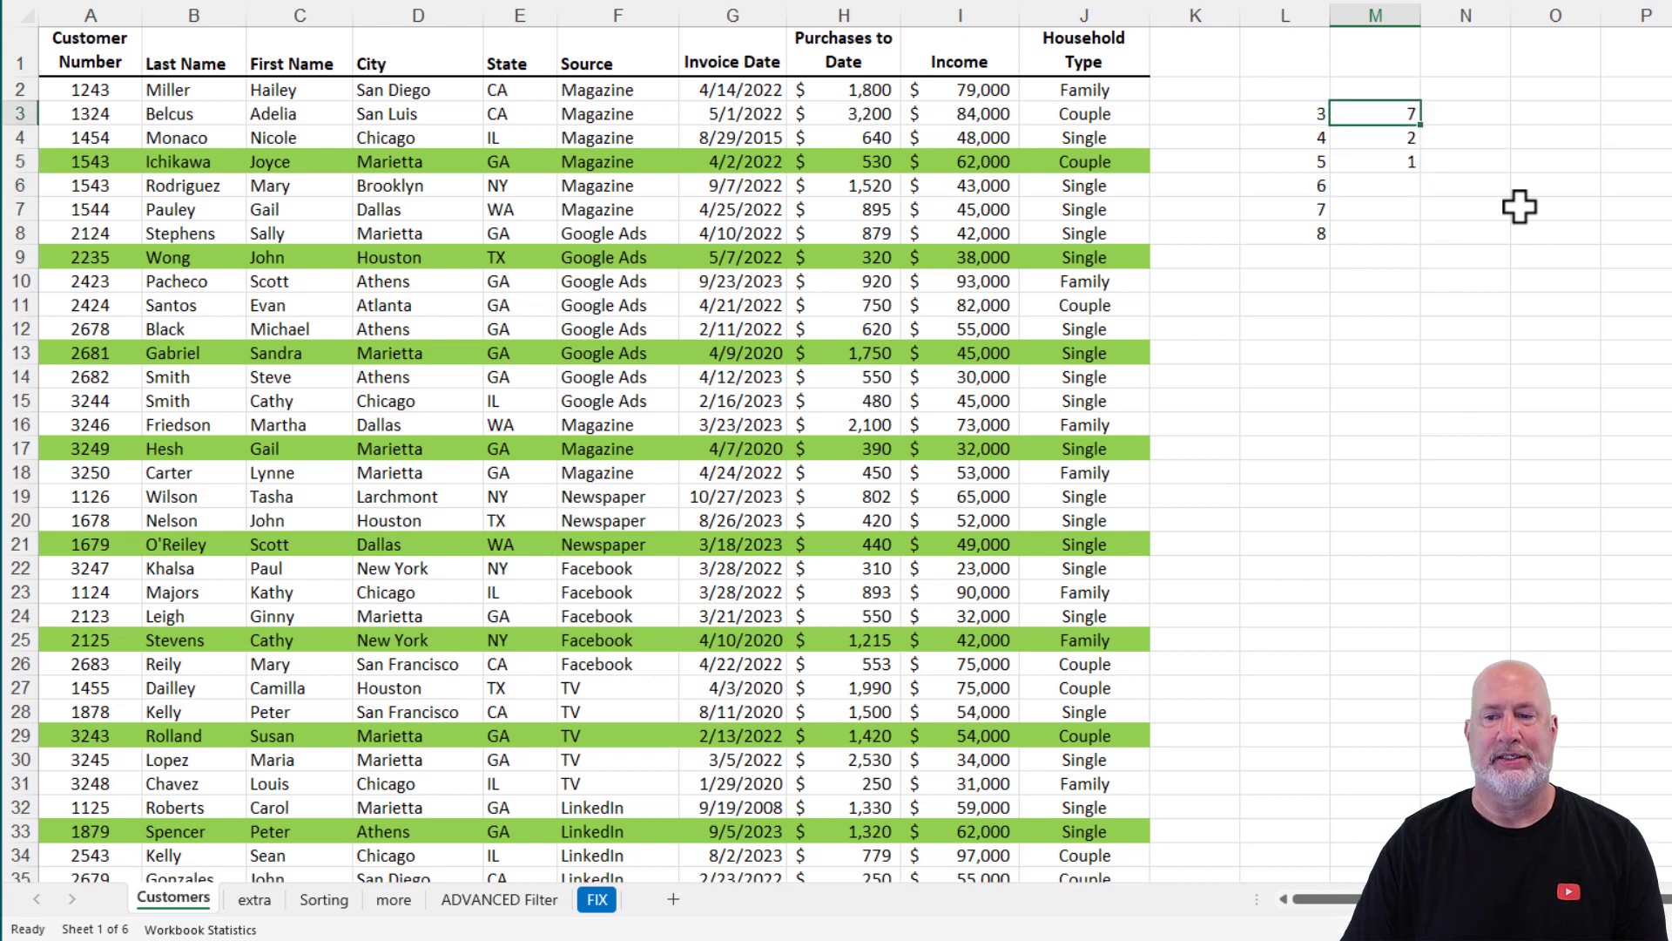
type("6")
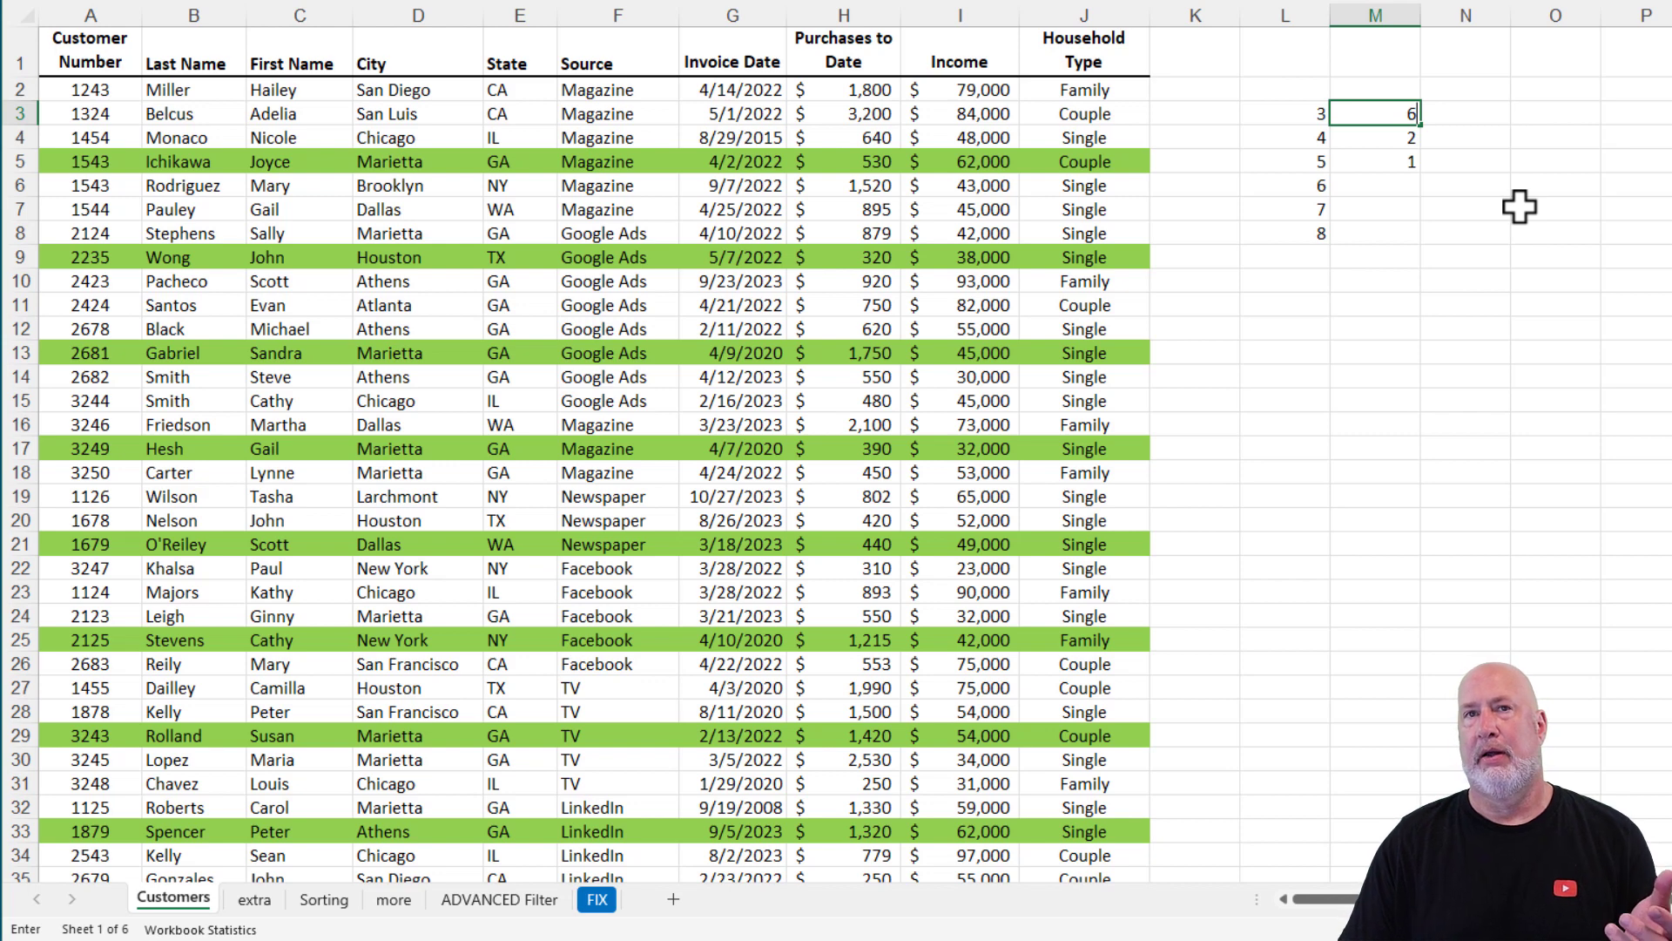
key("ctrl+Return")
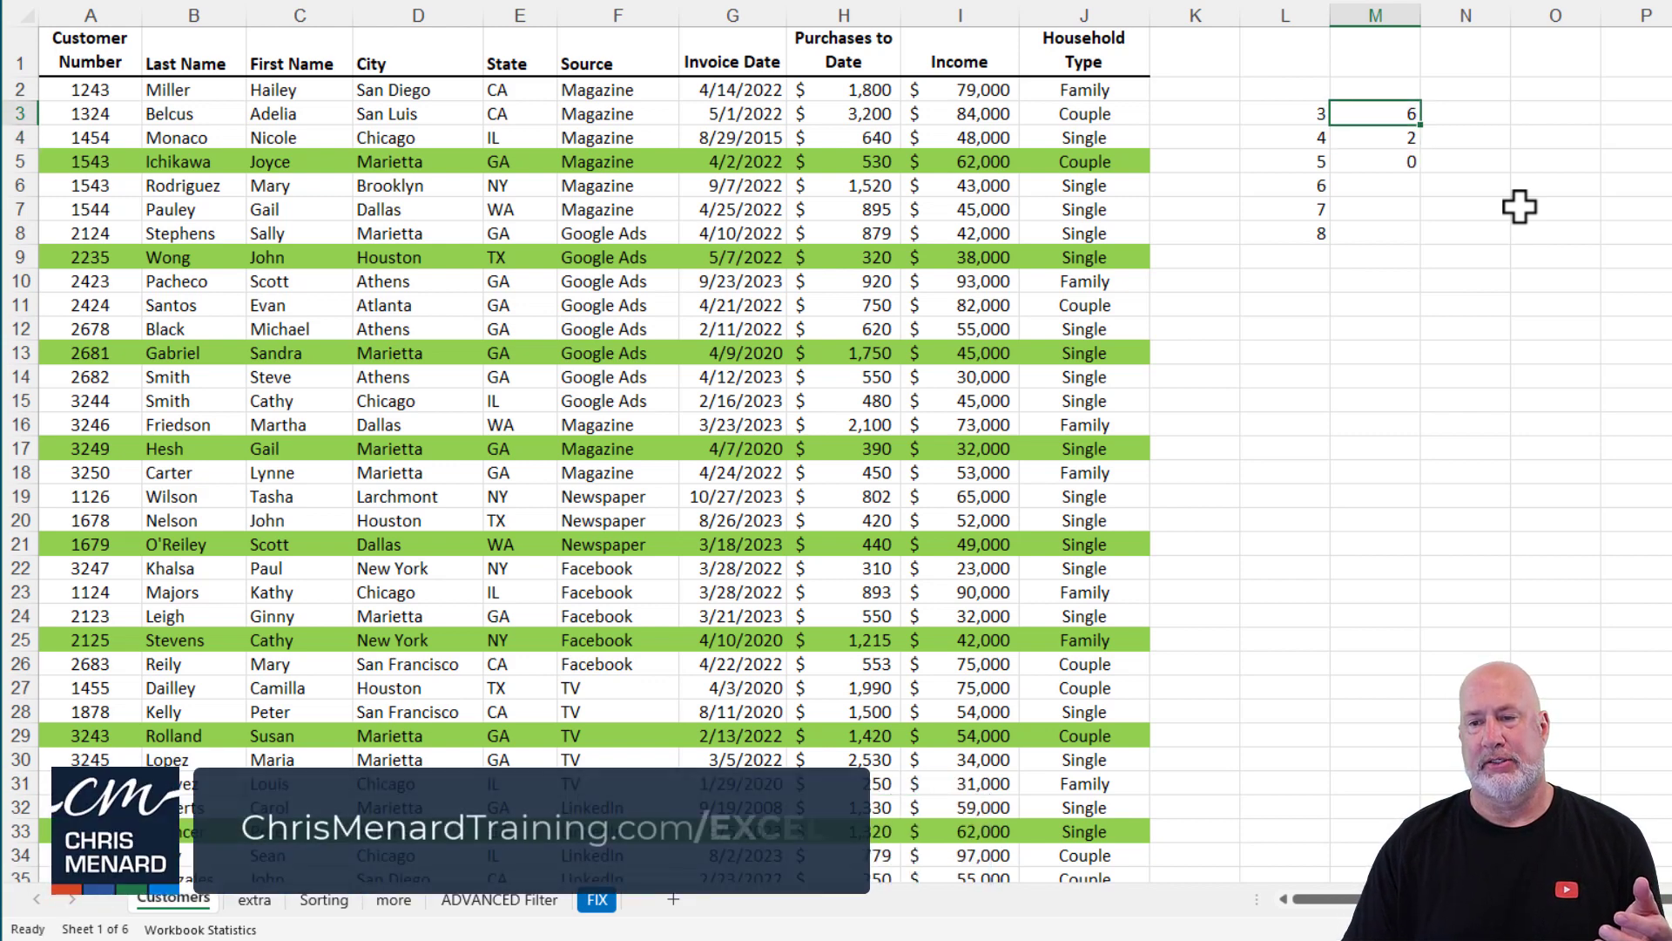
type("8")
key("Return")
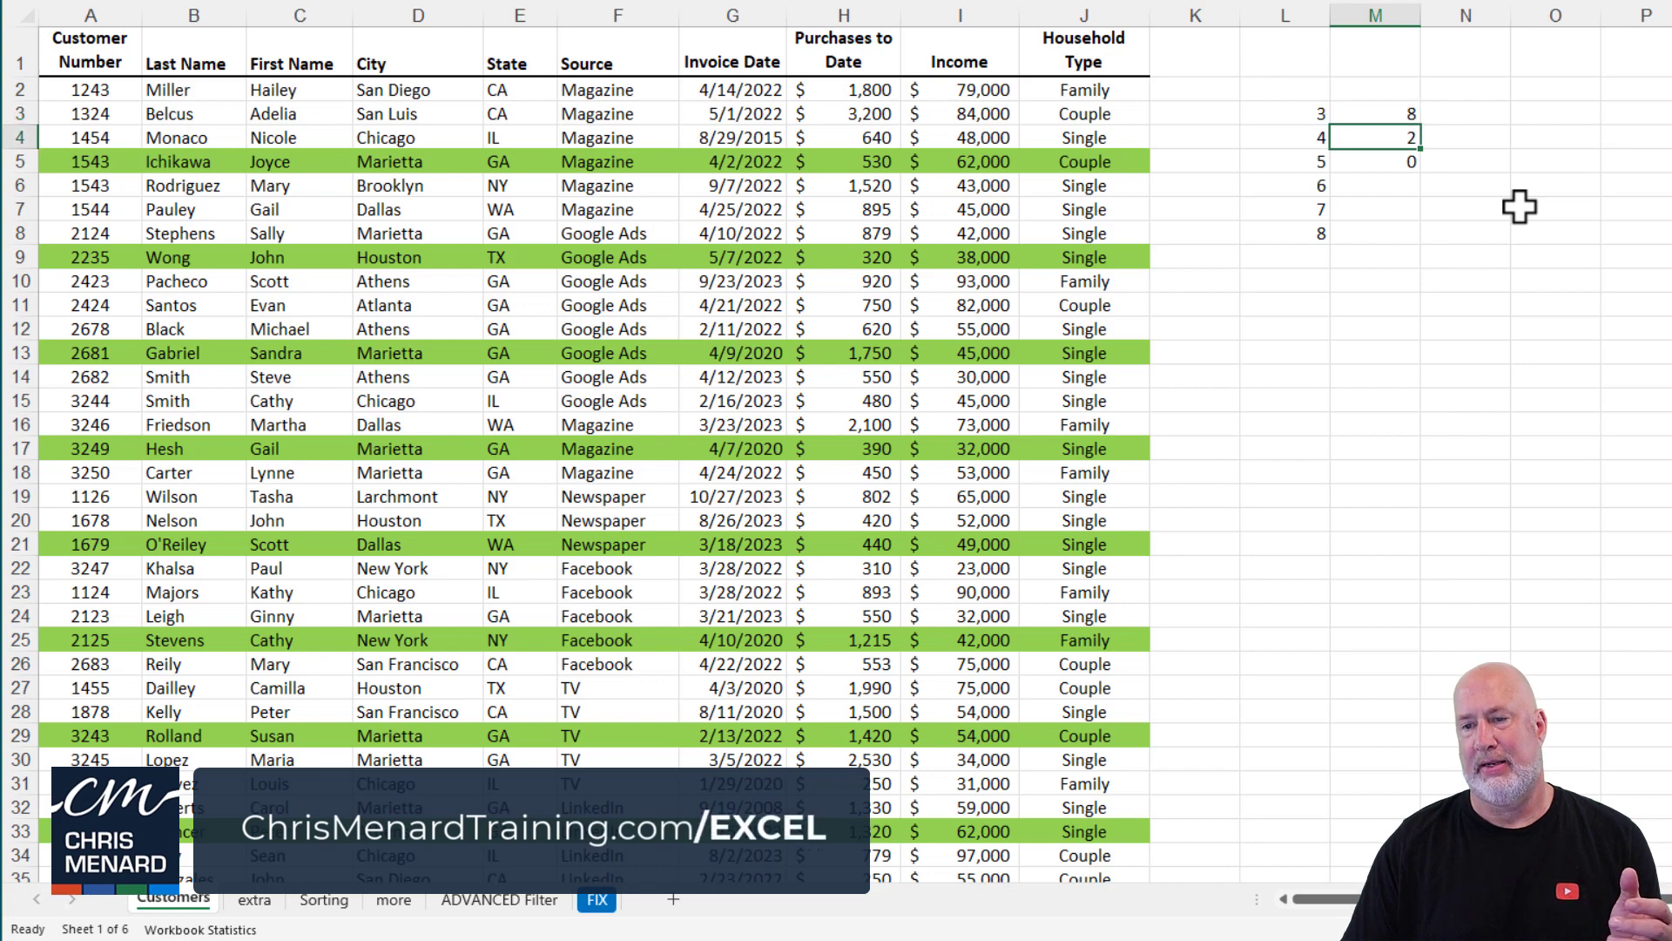
key("Return")
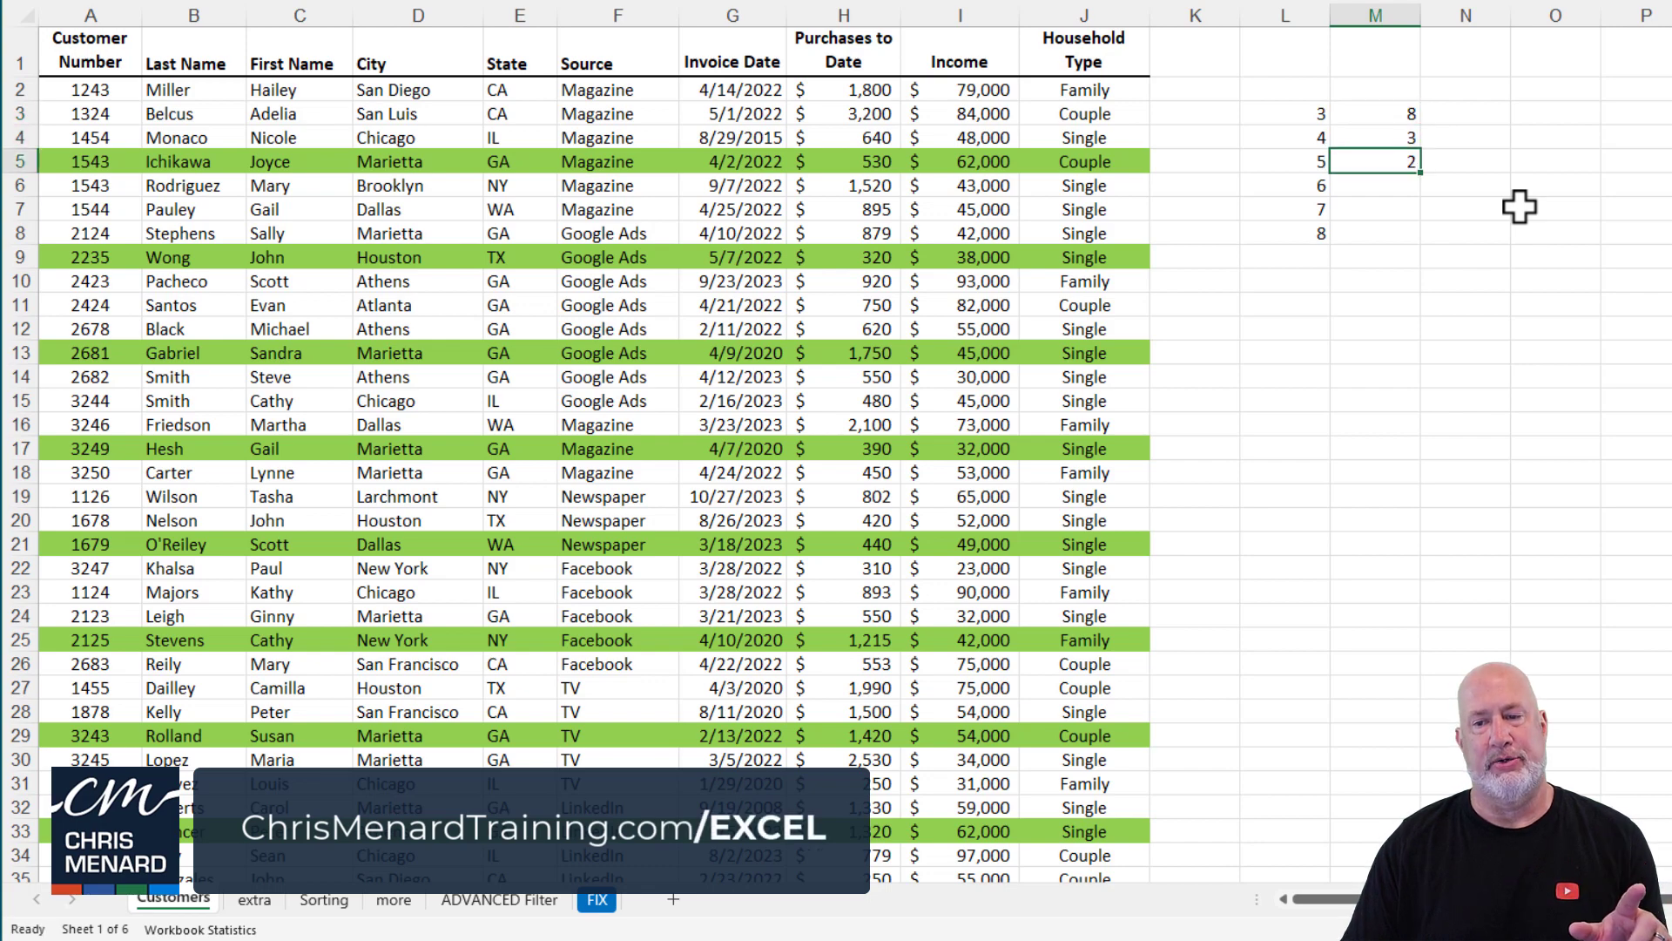